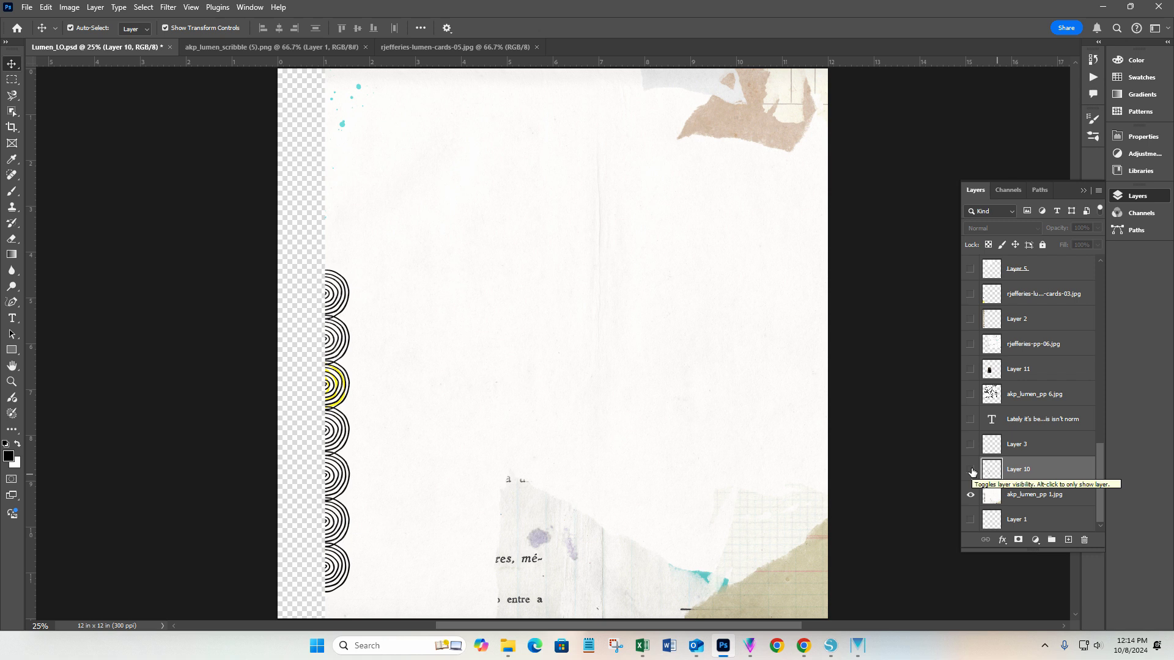
Step: Make Layer 10, Layer 3, the text layer, pp 6, Layer 11, pp-06, Layer 2, cards-03 and Layer 5 visible
left_click(971, 470)
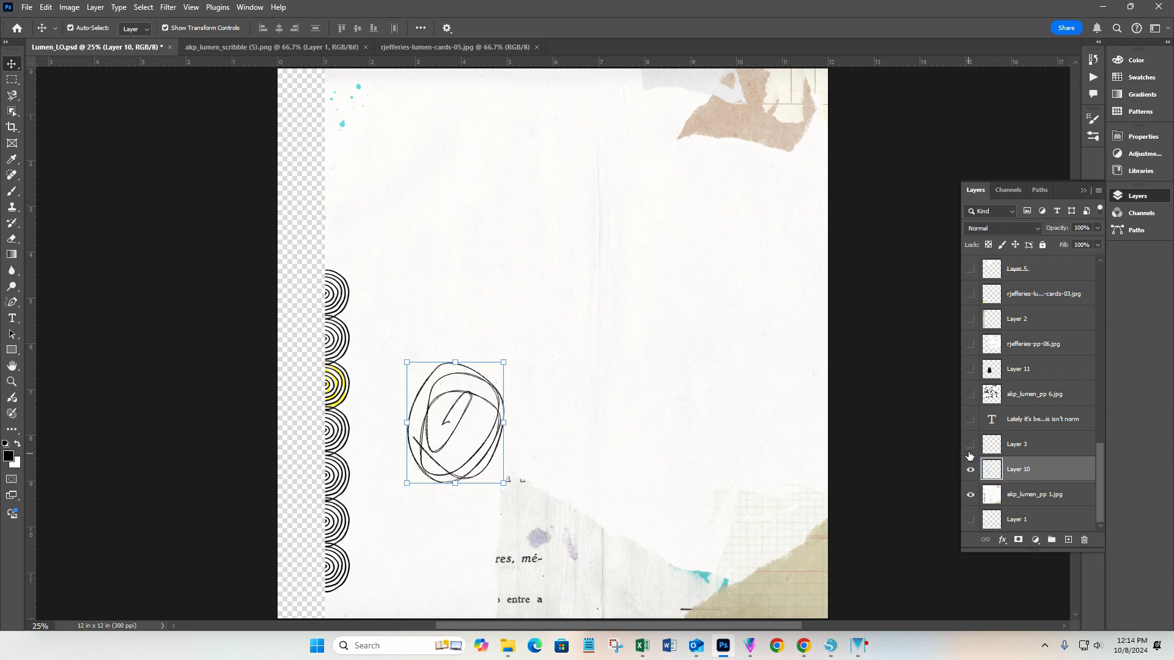
left_click(970, 445)
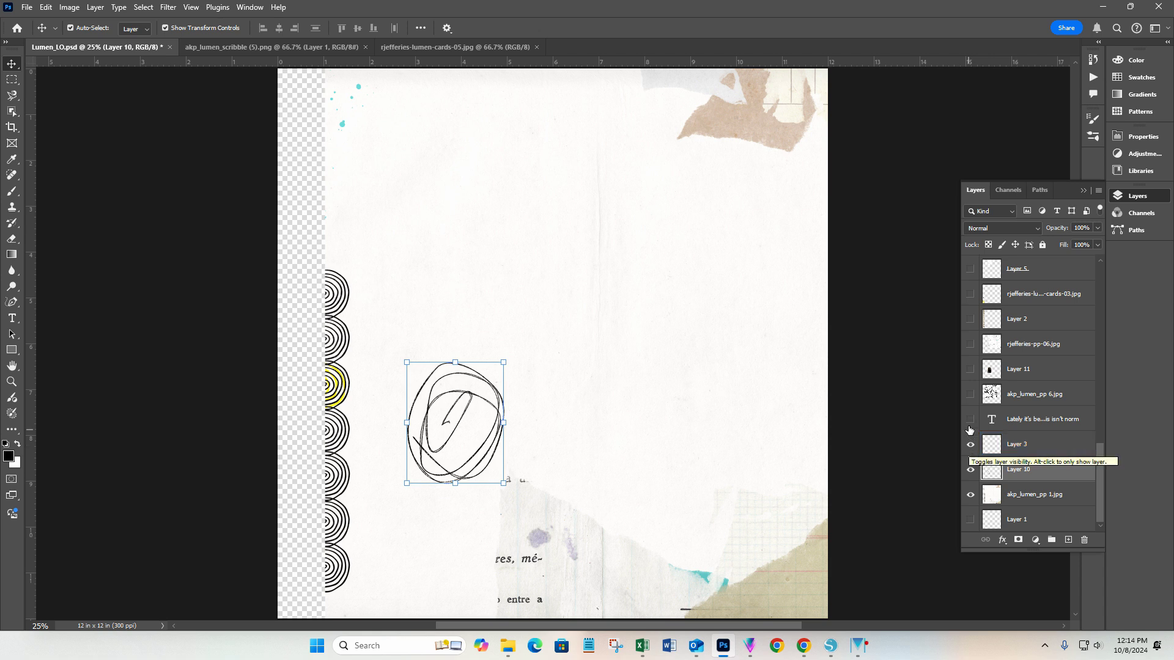
left_click(970, 420)
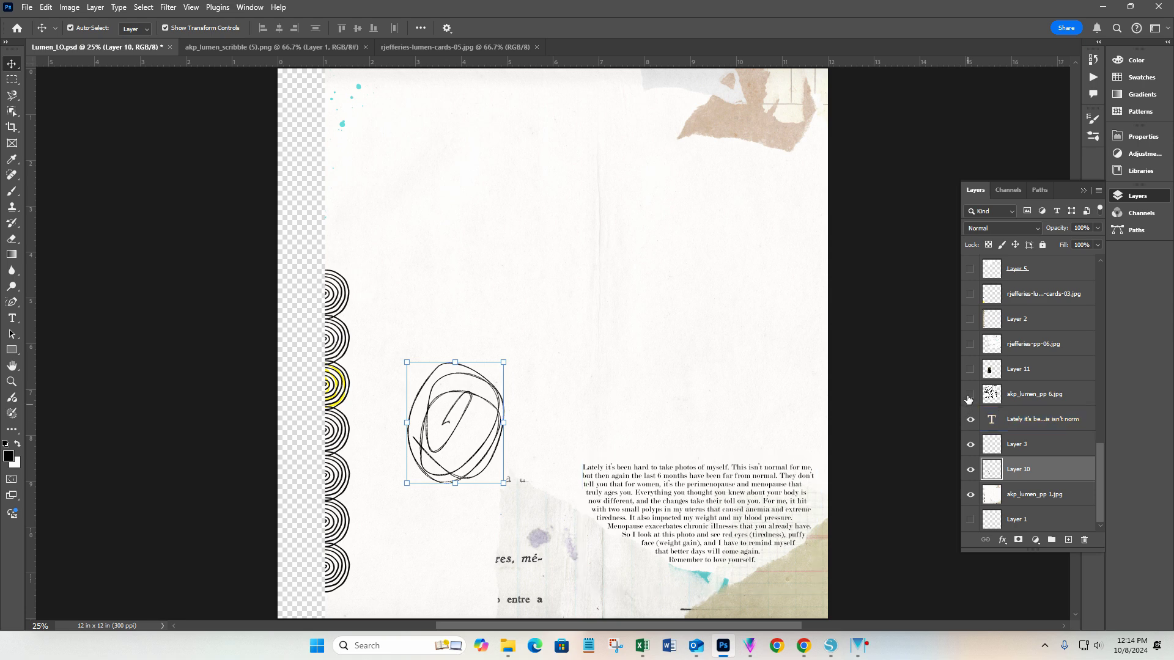
left_click(970, 395)
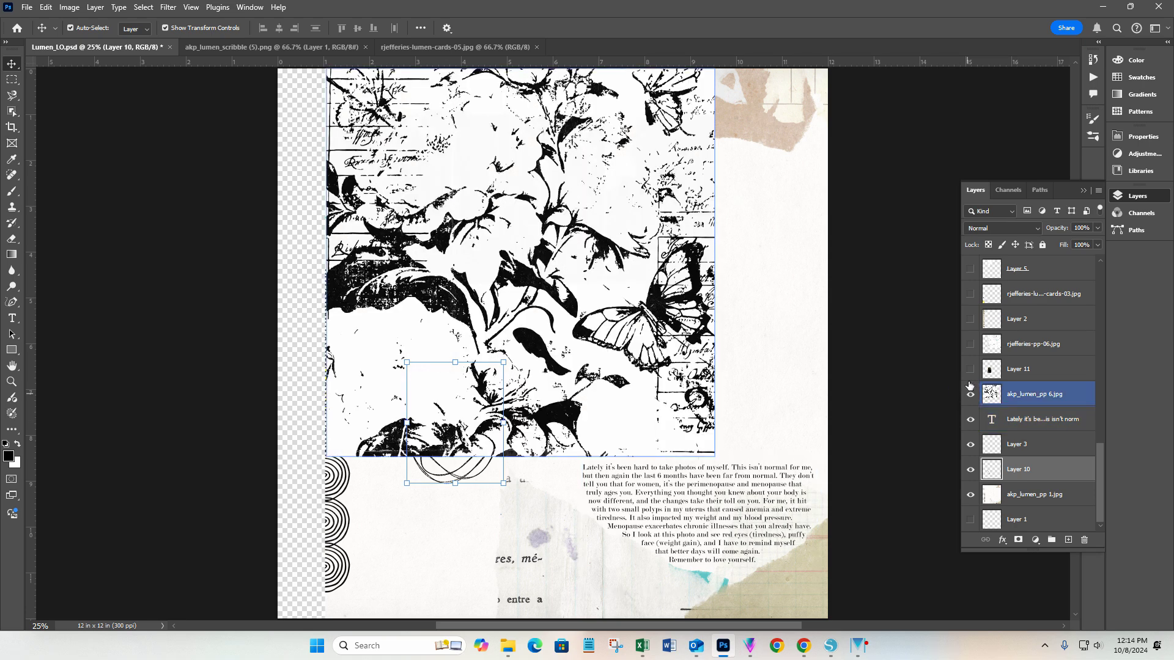
left_click(971, 370)
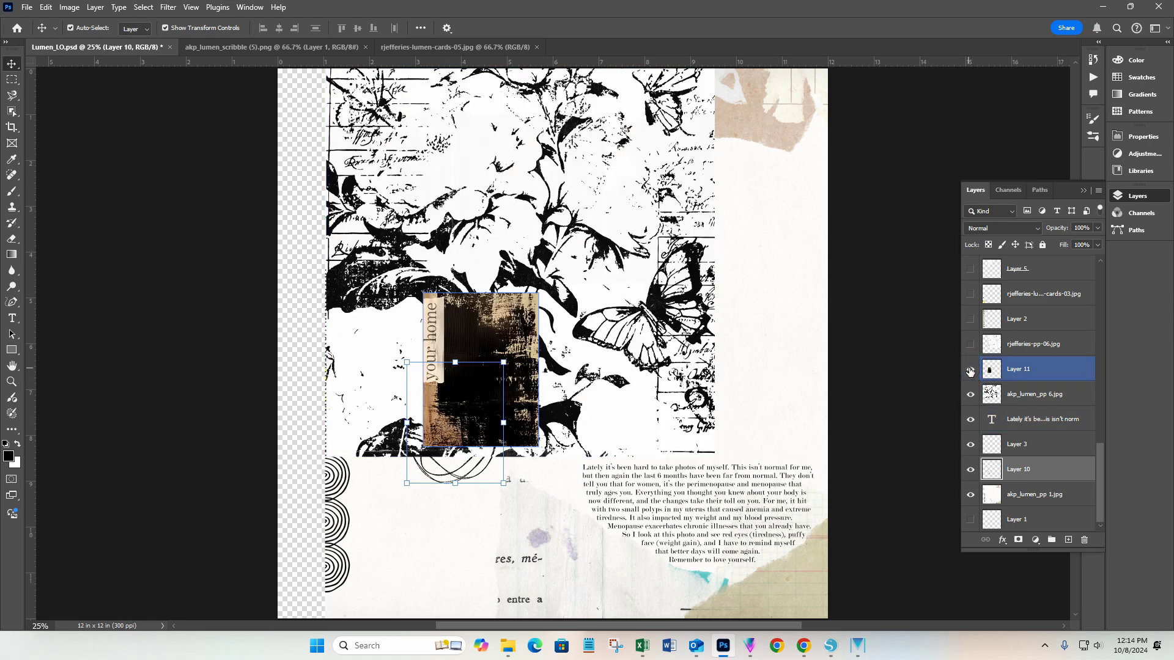
left_click(971, 346)
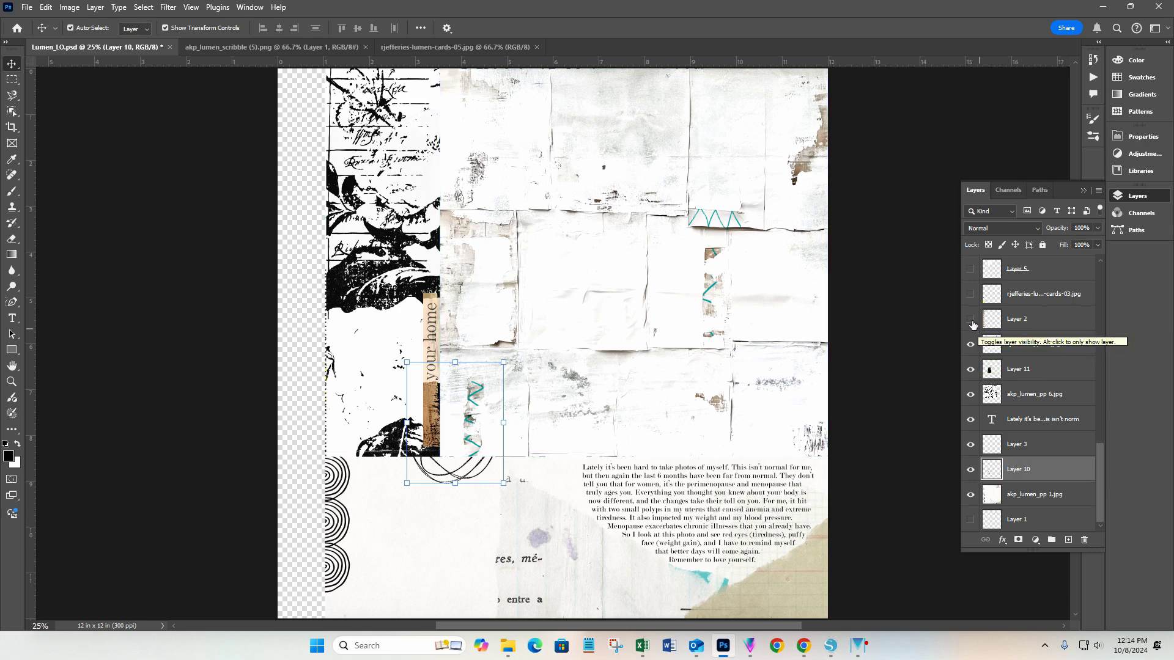
left_click(971, 321)
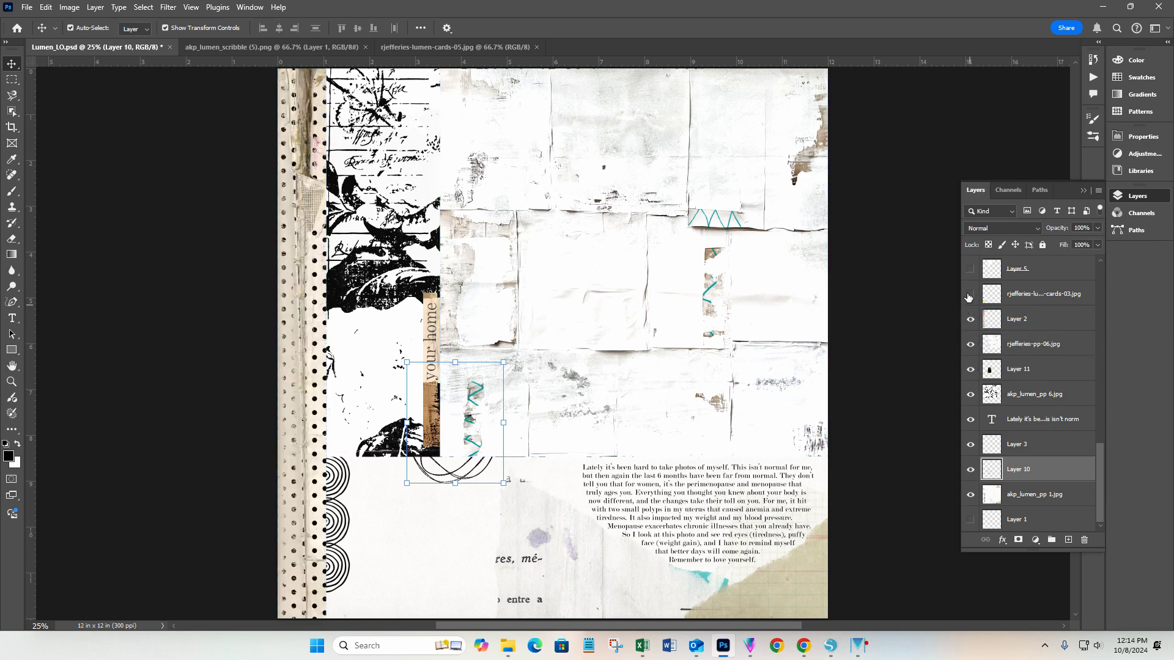
left_click(969, 296)
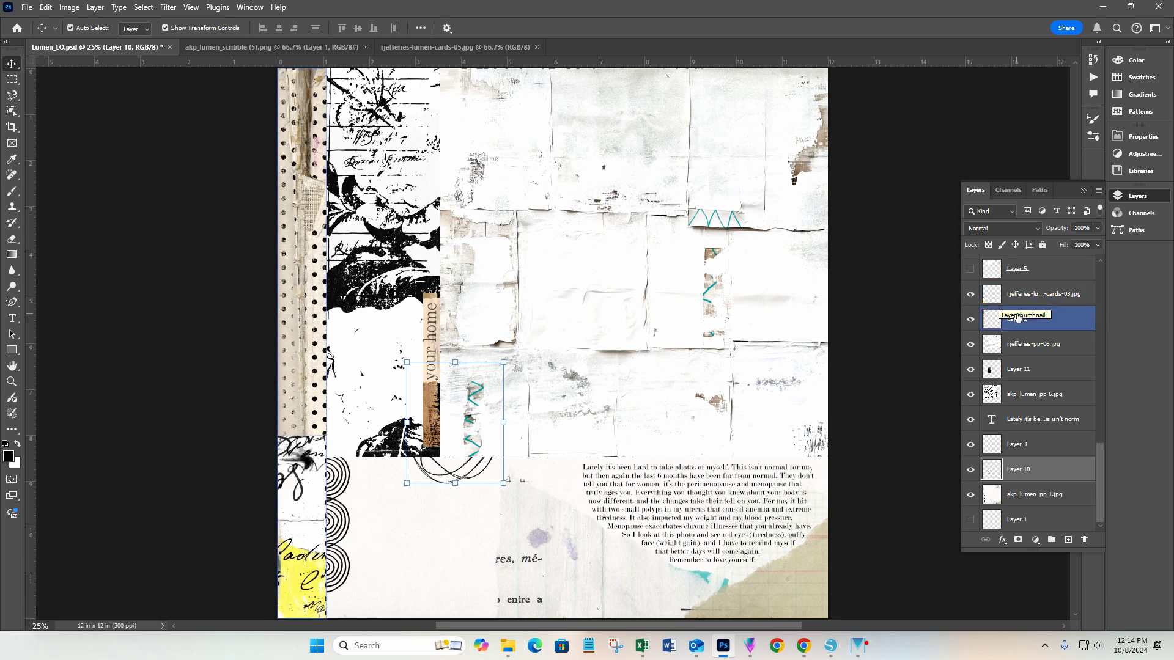
left_click(968, 270)
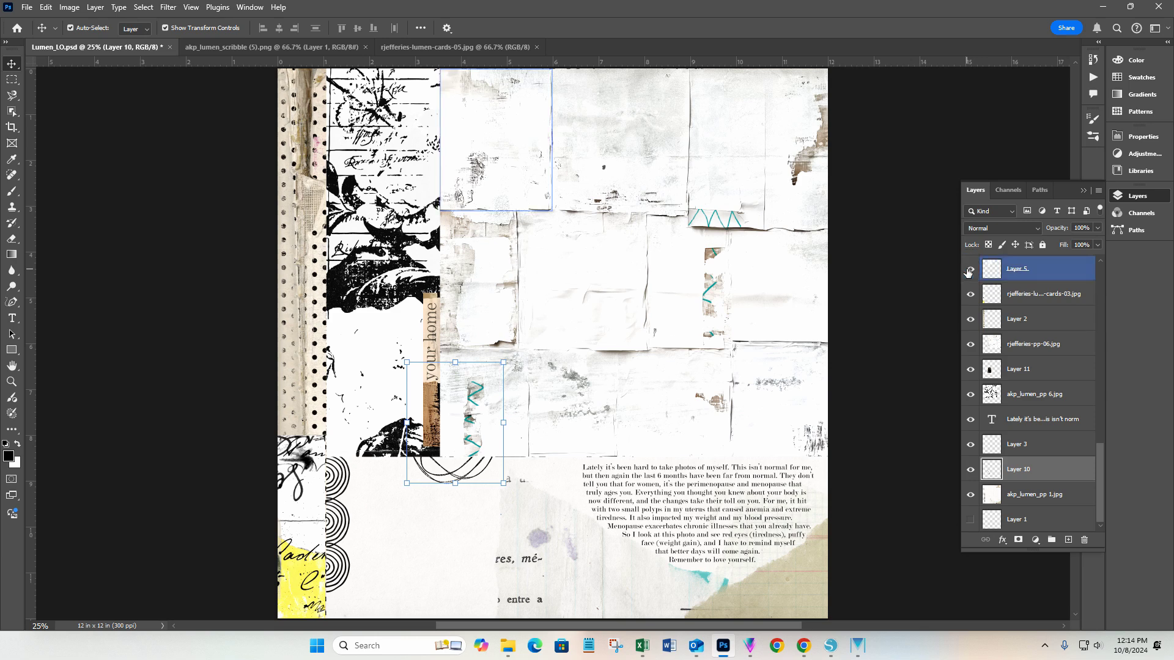
Step: Try moving the Layer 5 paper piece, then undo the move
scroll(1032, 308, "up", 1)
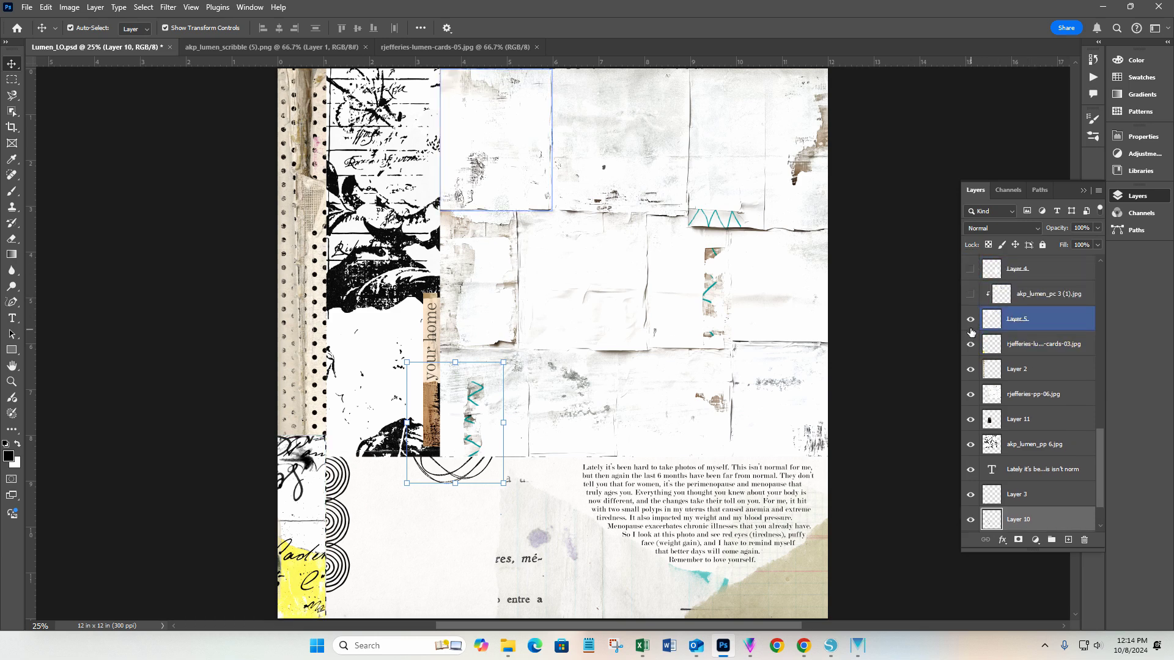
left_click_drag(502, 111, 543, 135)
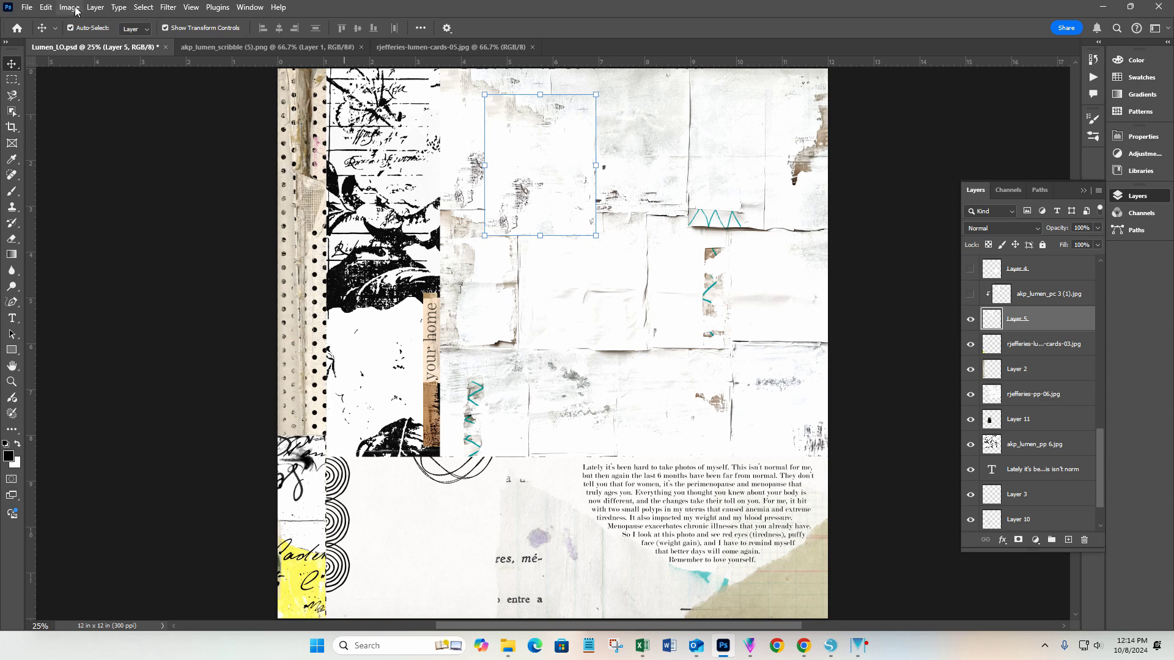
left_click(45, 7)
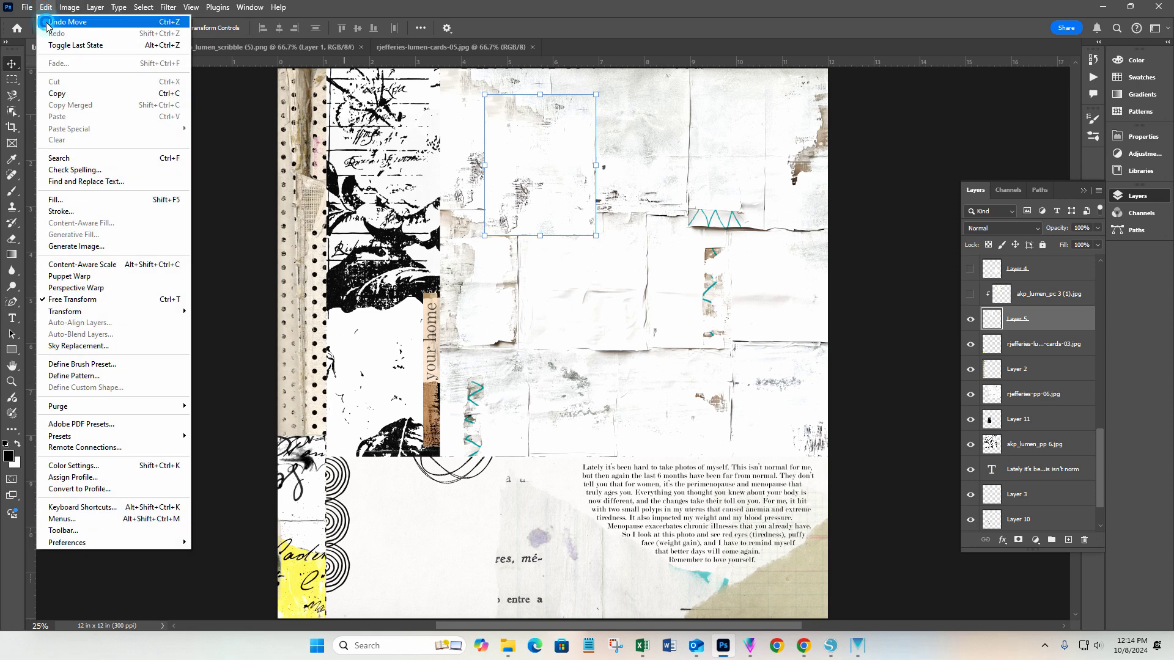
left_click(49, 20)
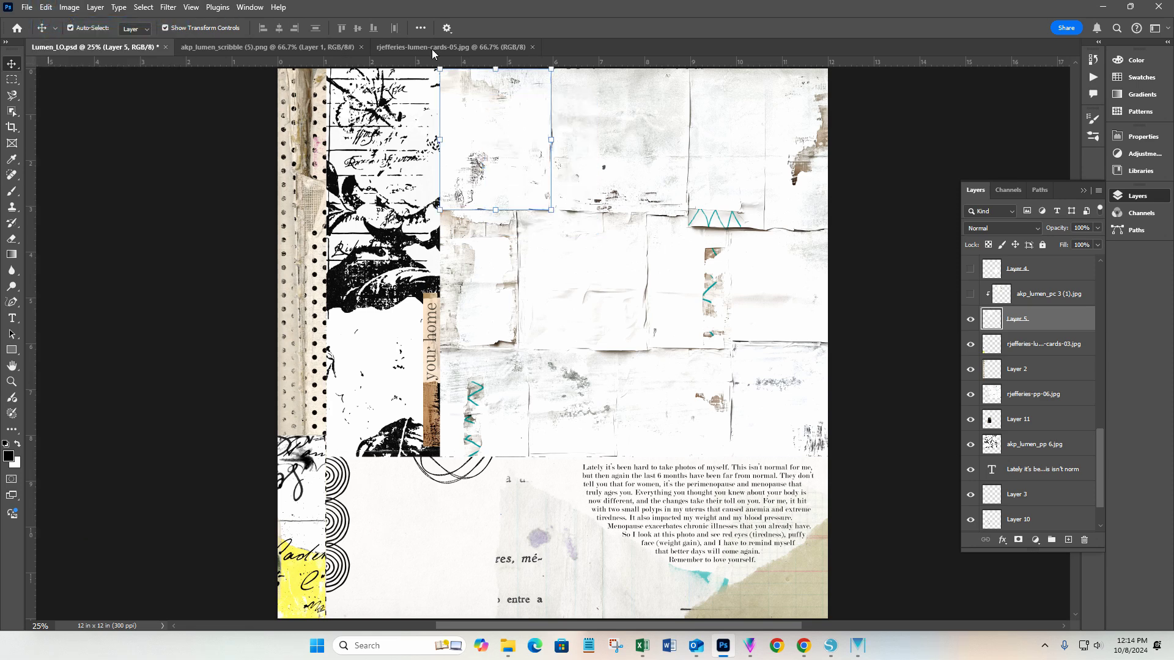
Step: Show the clipped 'THE SUN IS GONE AND SO AM I' card, undoing an accidental nudge
left_click(970, 294)
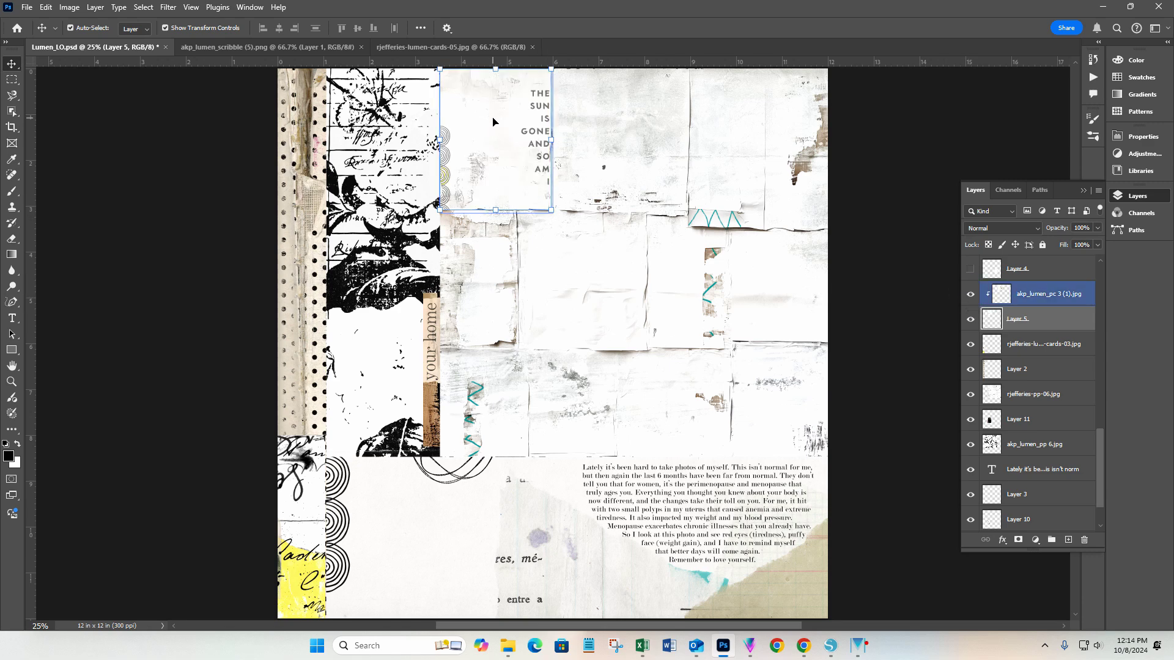
left_click_drag(489, 116, 497, 128)
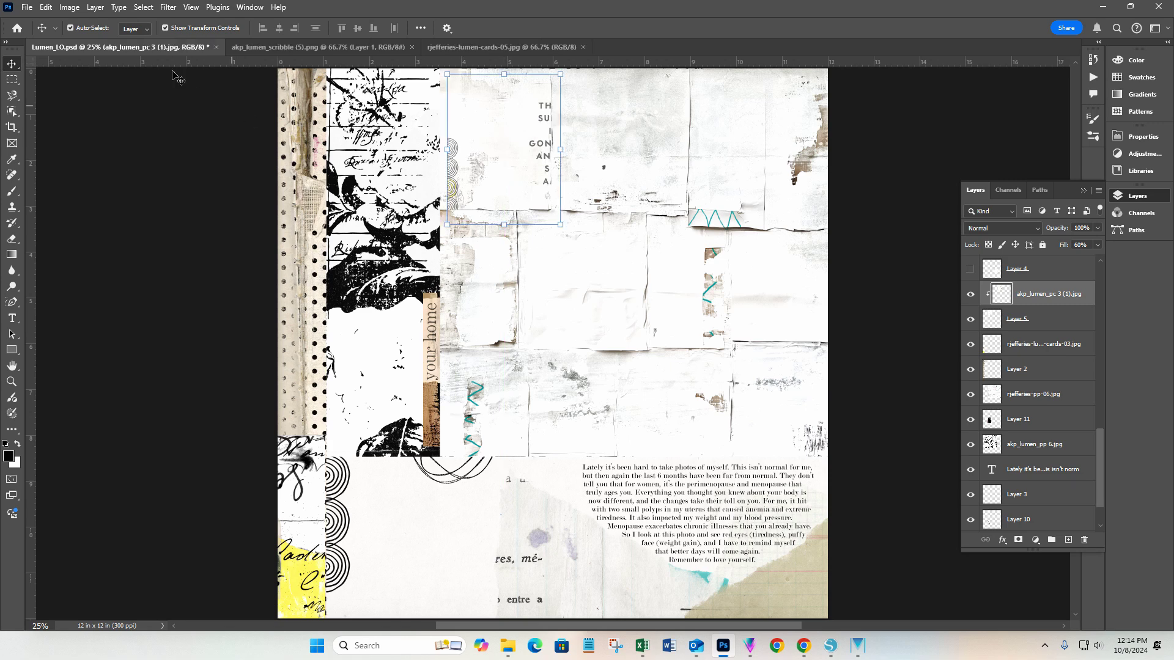
left_click(71, 7)
mouse_move(78, 23)
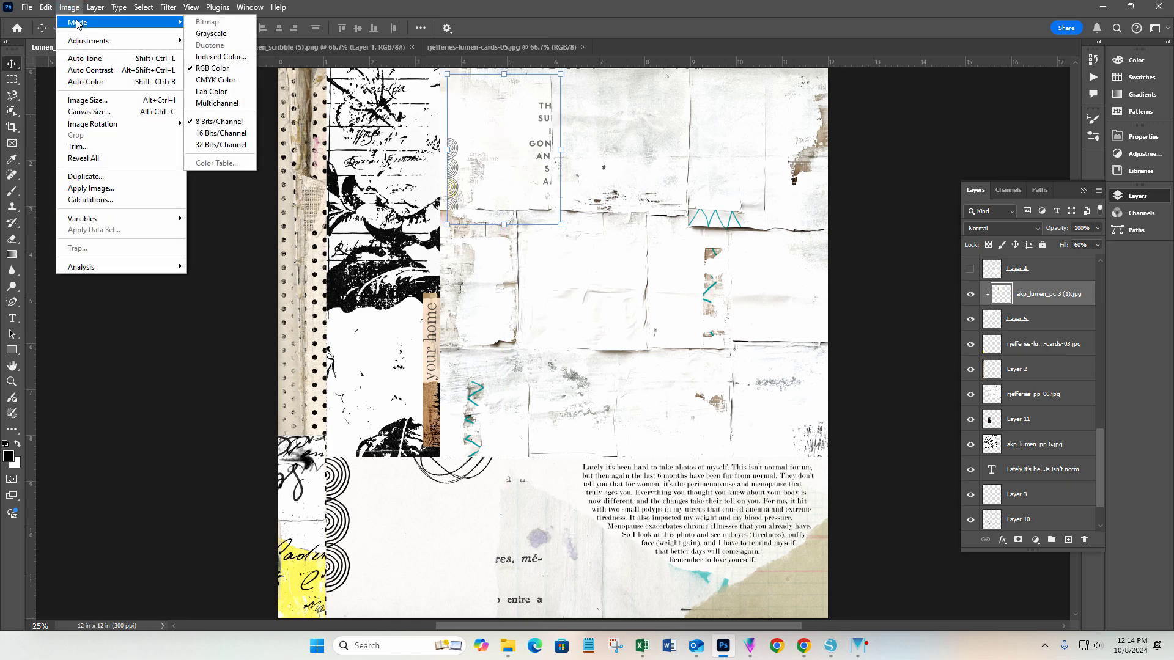
left_click(54, 22)
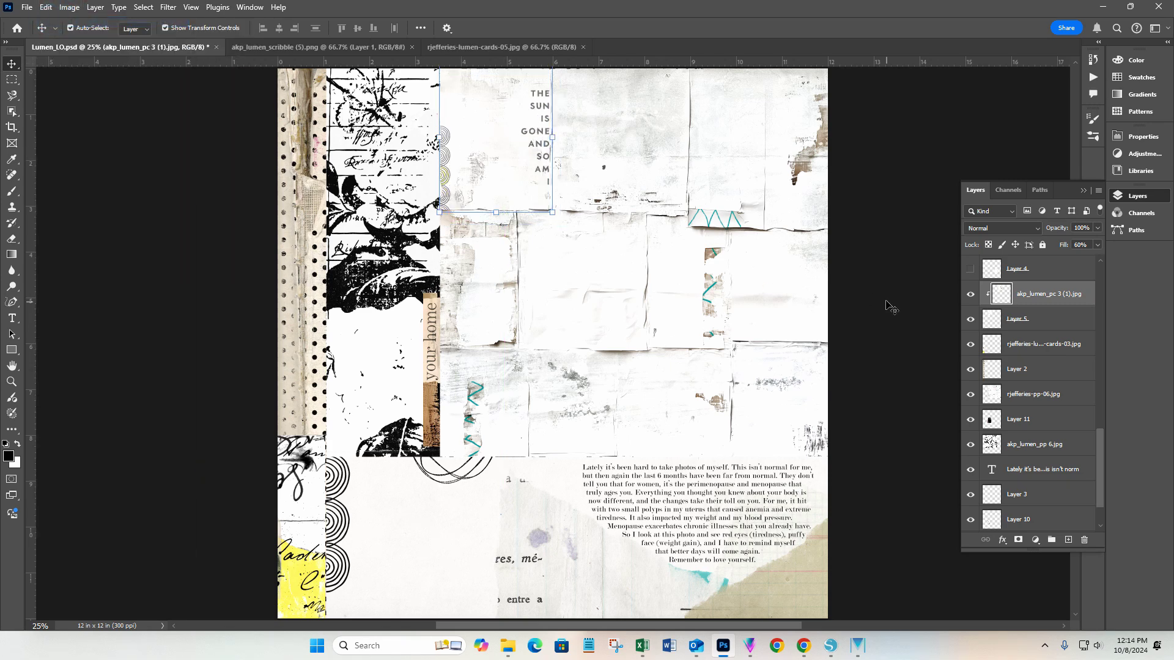
scroll(1030, 324, "up", 4)
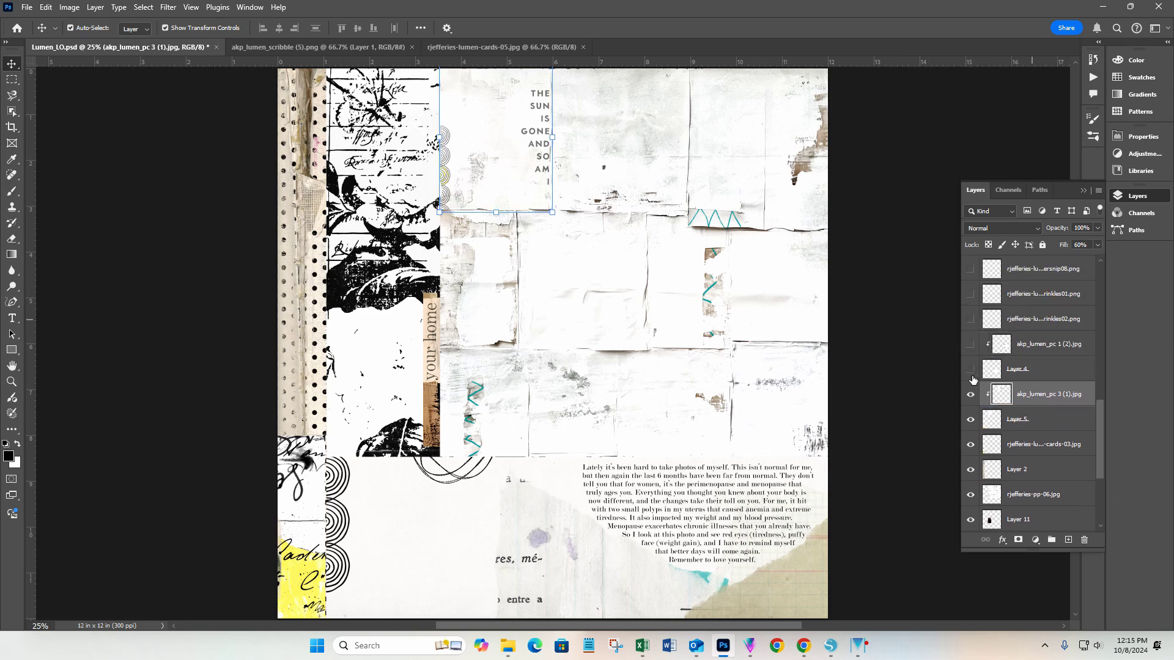
Step: Make Layer 4 visible, and undo a trial move of its block
left_click(970, 372)
left_click(673, 399)
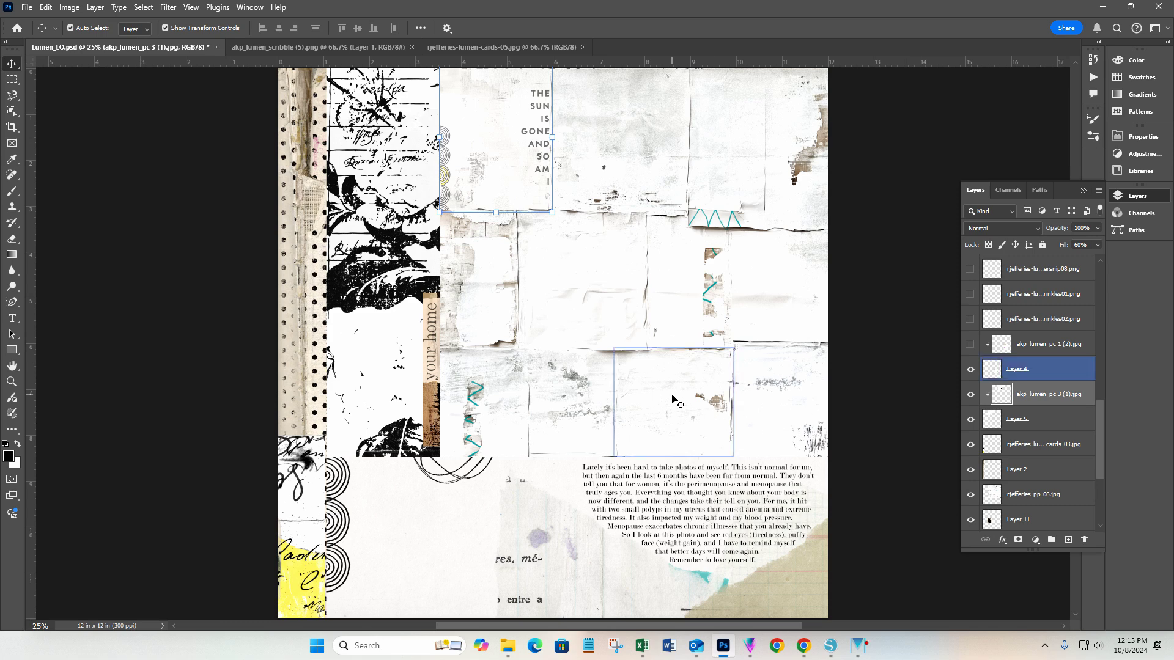
left_click_drag(672, 399, 702, 410)
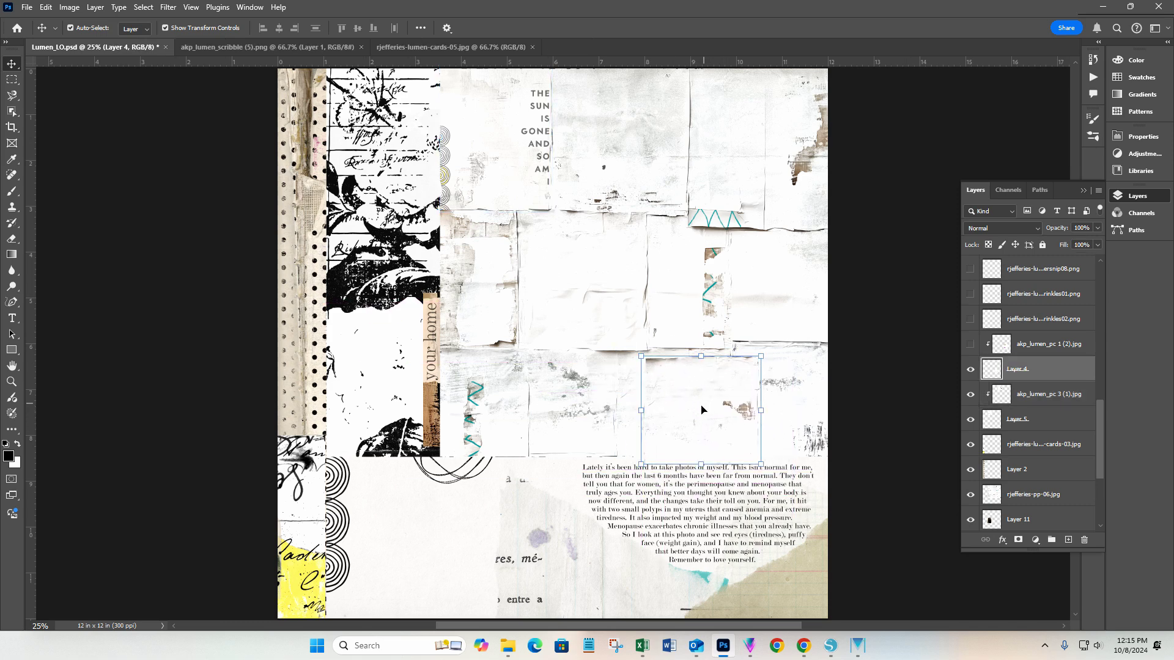
left_click(46, 9)
left_click(54, 22)
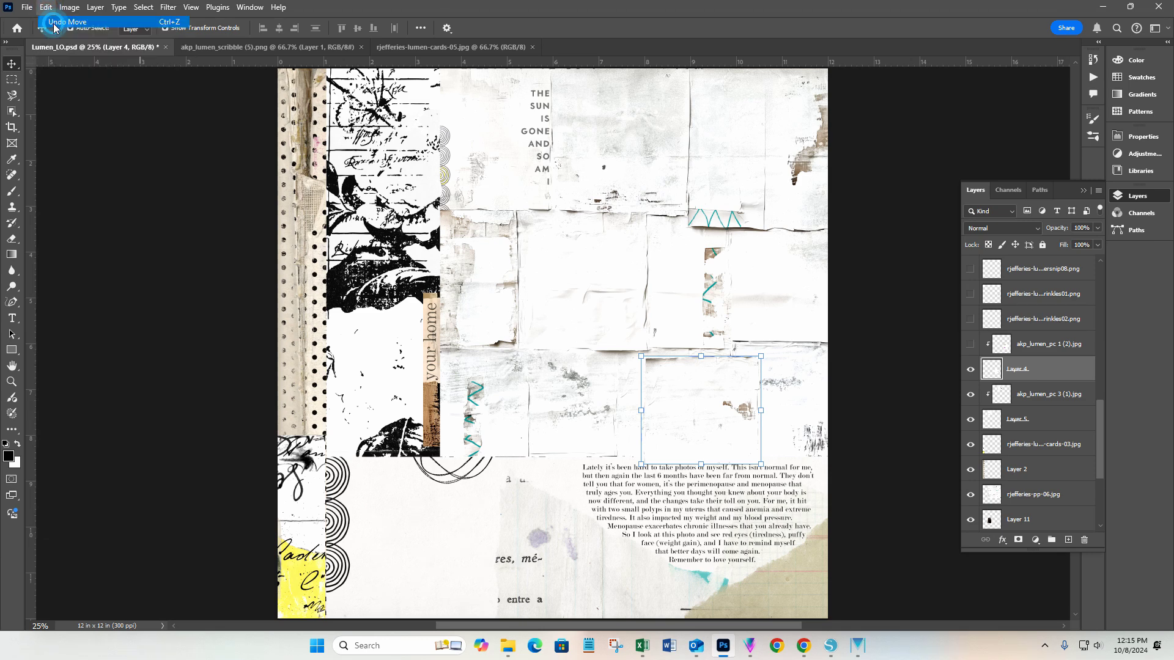
Step: Show the raindrop-cloud card, the pink stars and the teal speck scatter
left_click(970, 345)
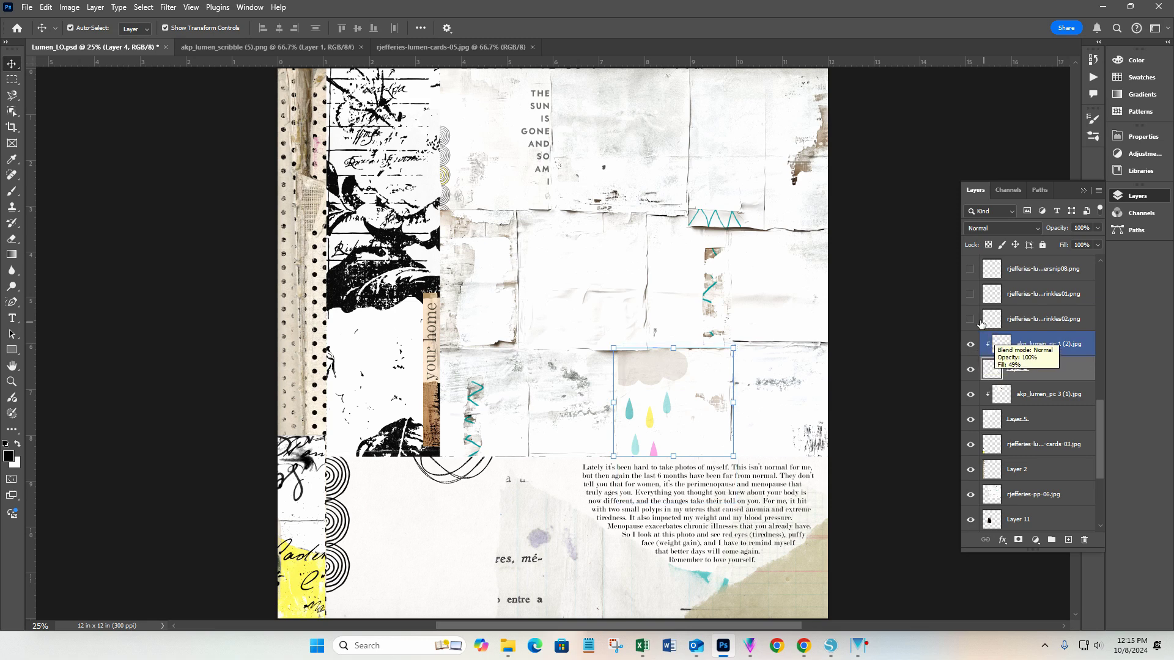
left_click(970, 320)
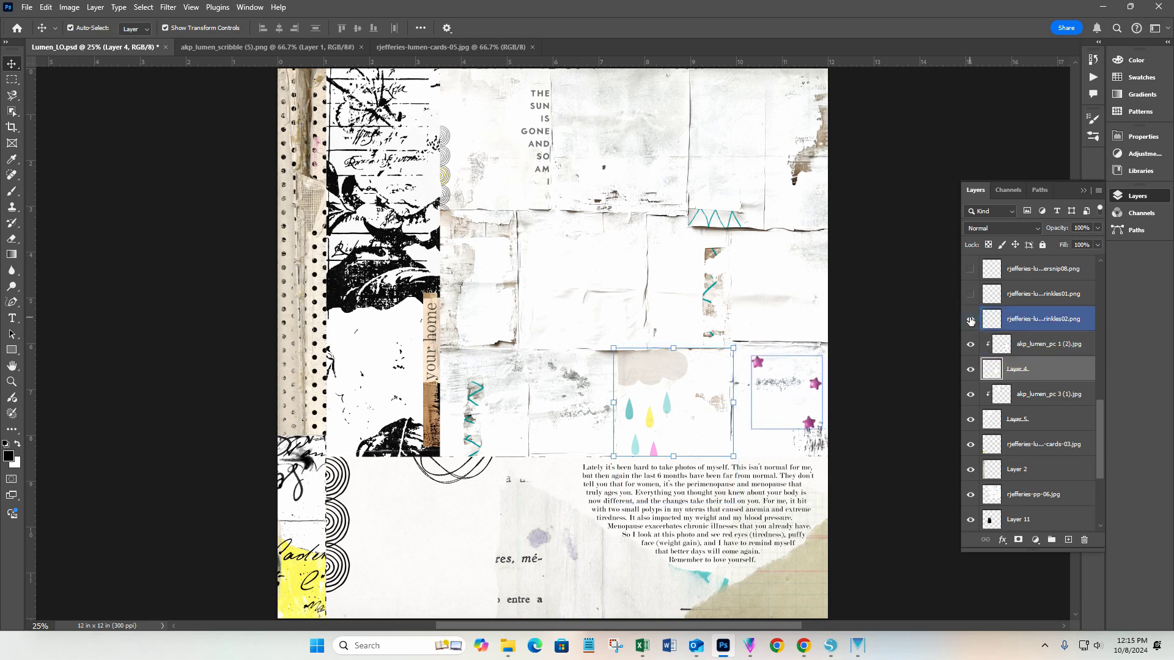
left_click(971, 294)
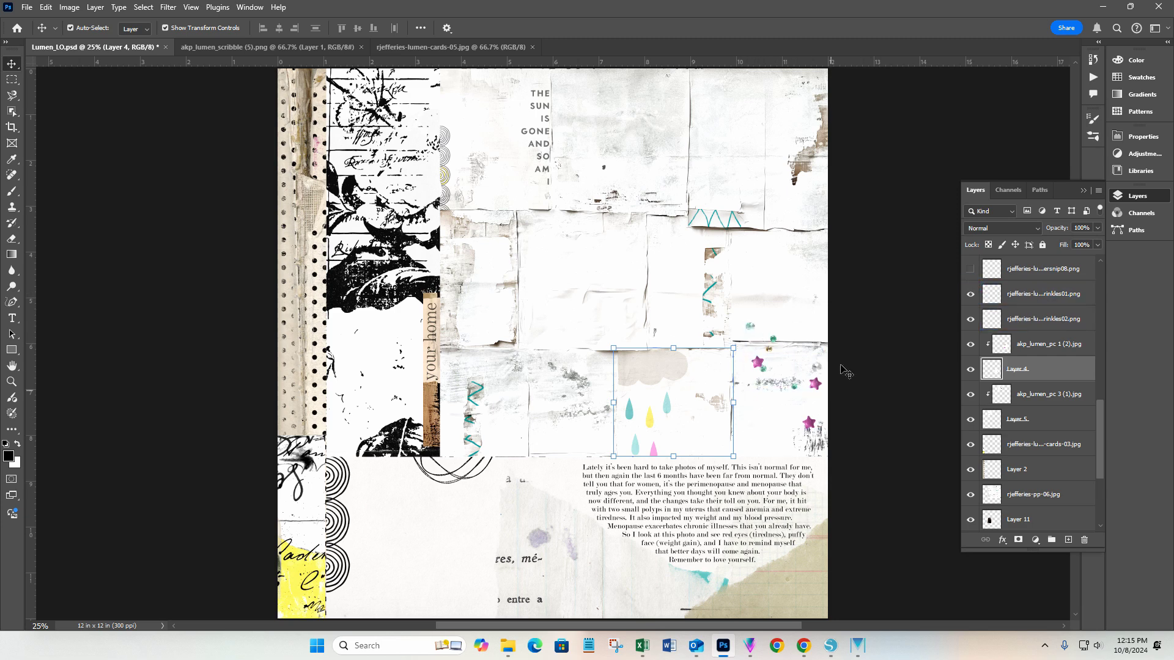
Step: Show the small top-right scribble, pink flower tape, circular face pin and teal butterfly
left_click(970, 269)
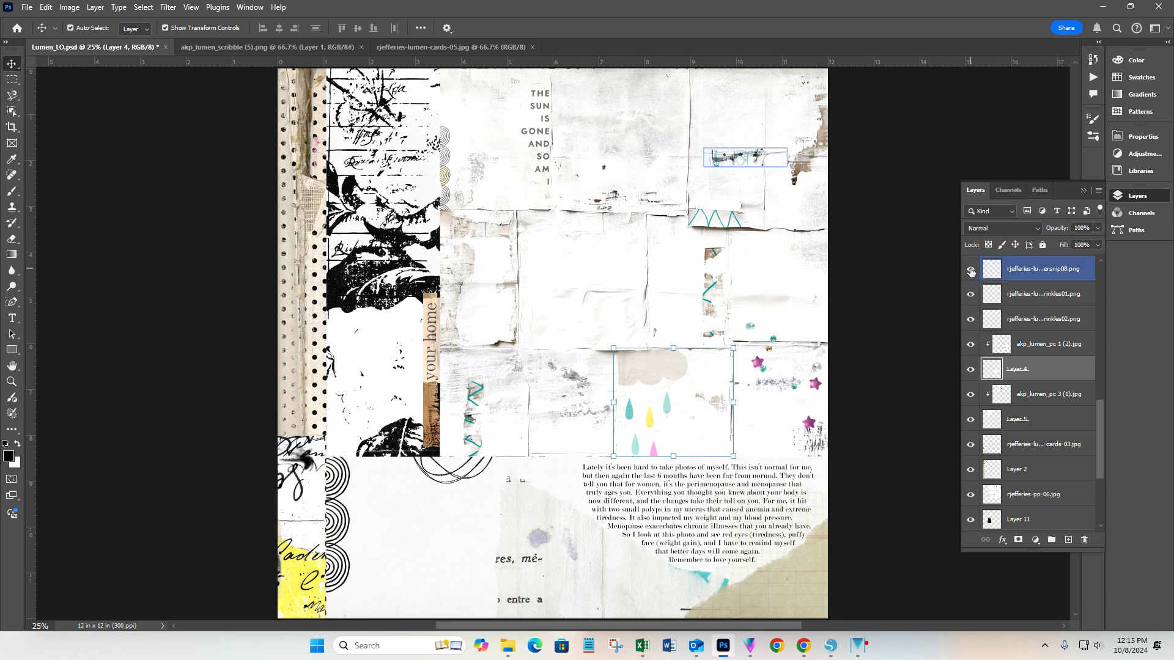
scroll(1004, 338, "up", 4)
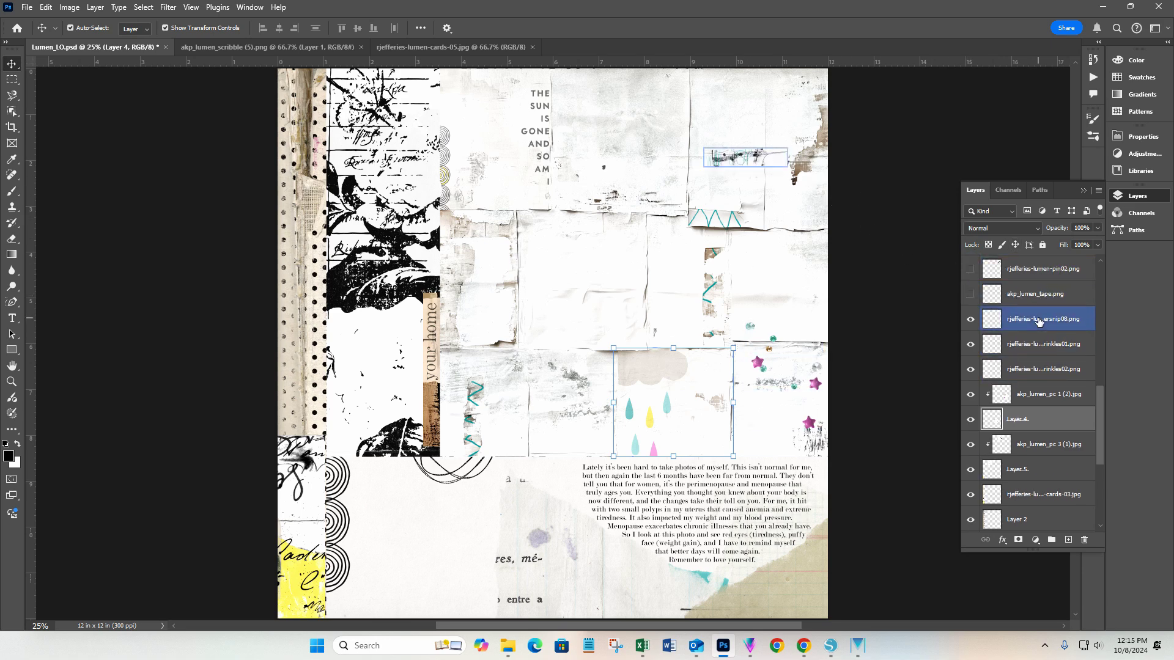
left_click(971, 344)
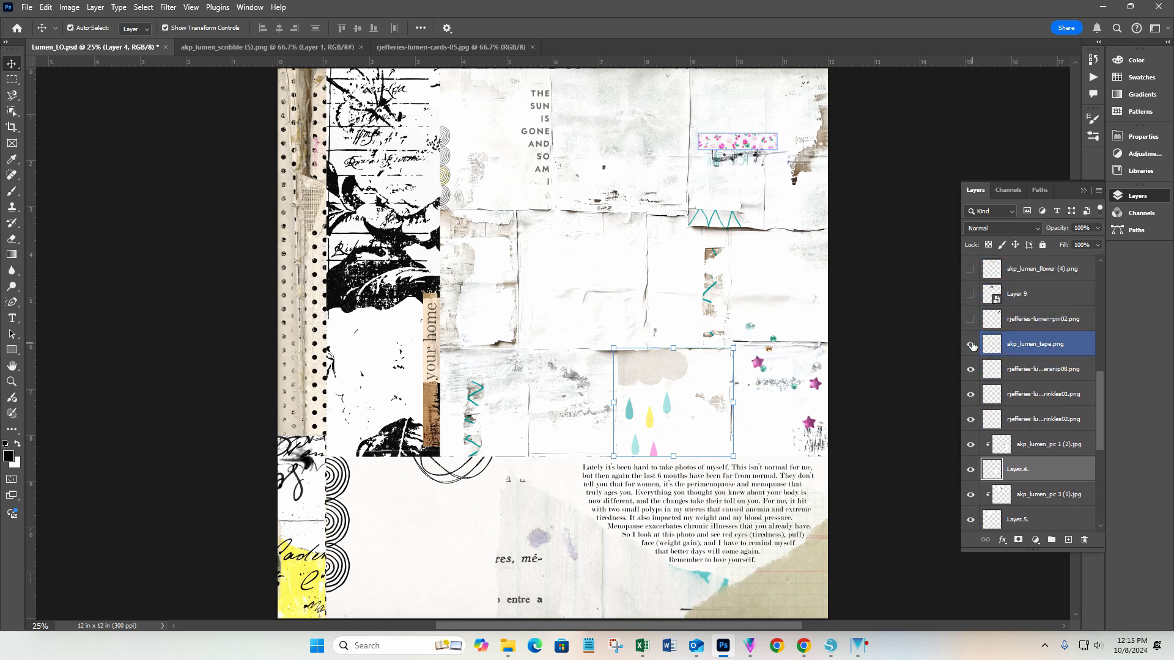
left_click(969, 320)
left_click(756, 160)
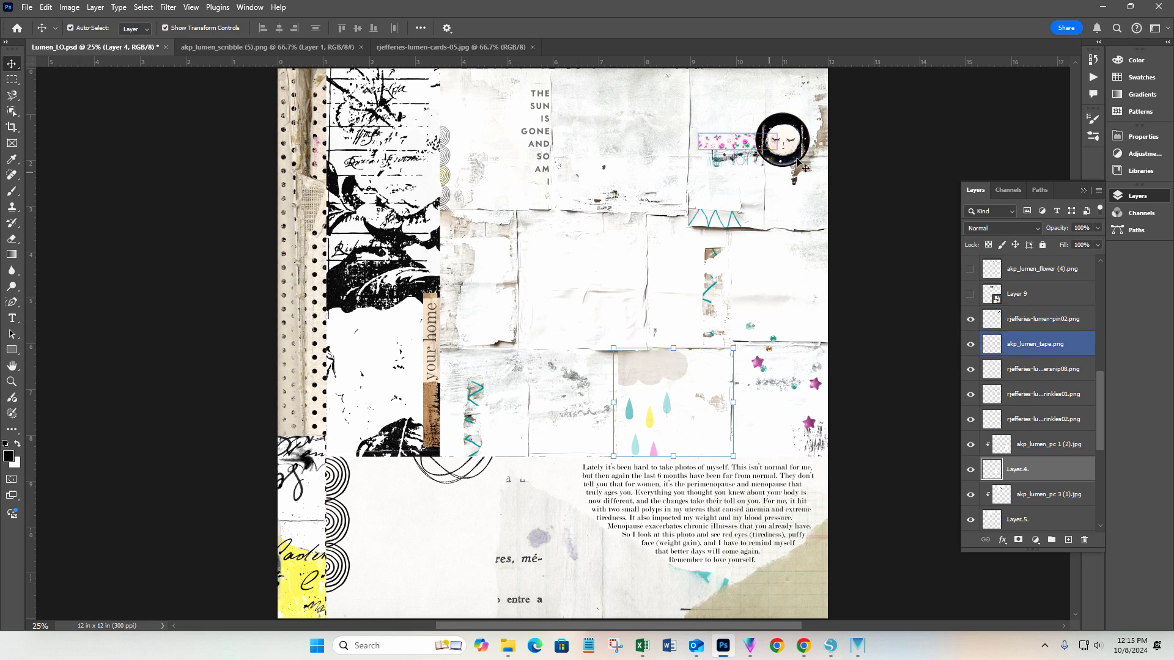
left_click(831, 211)
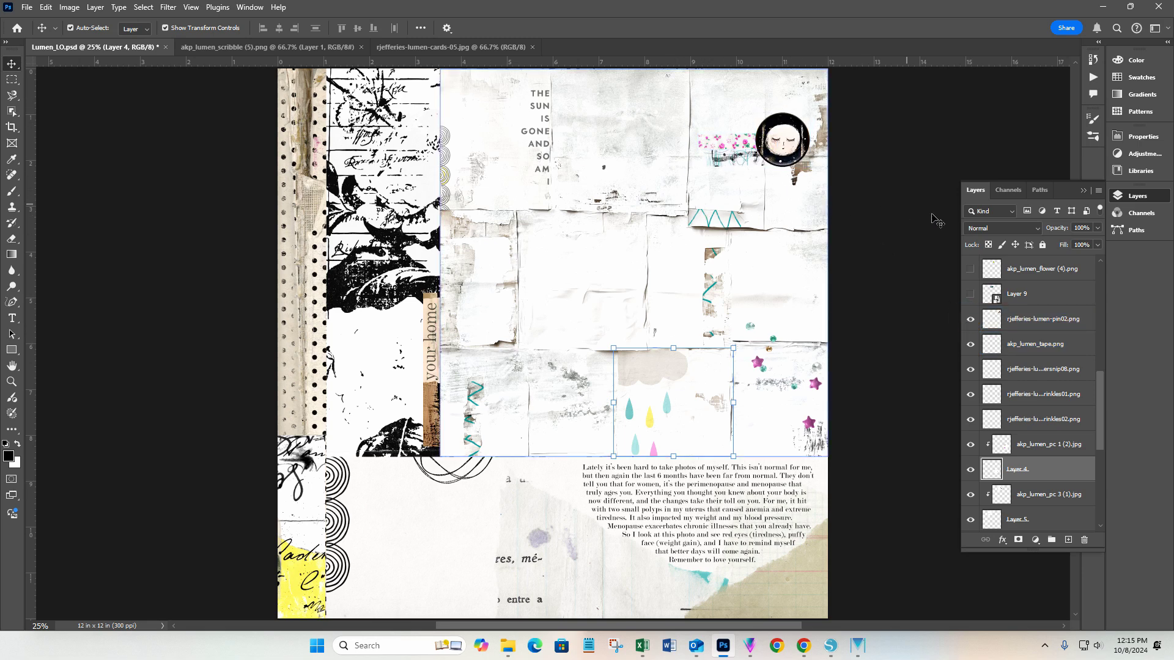
left_click(970, 294)
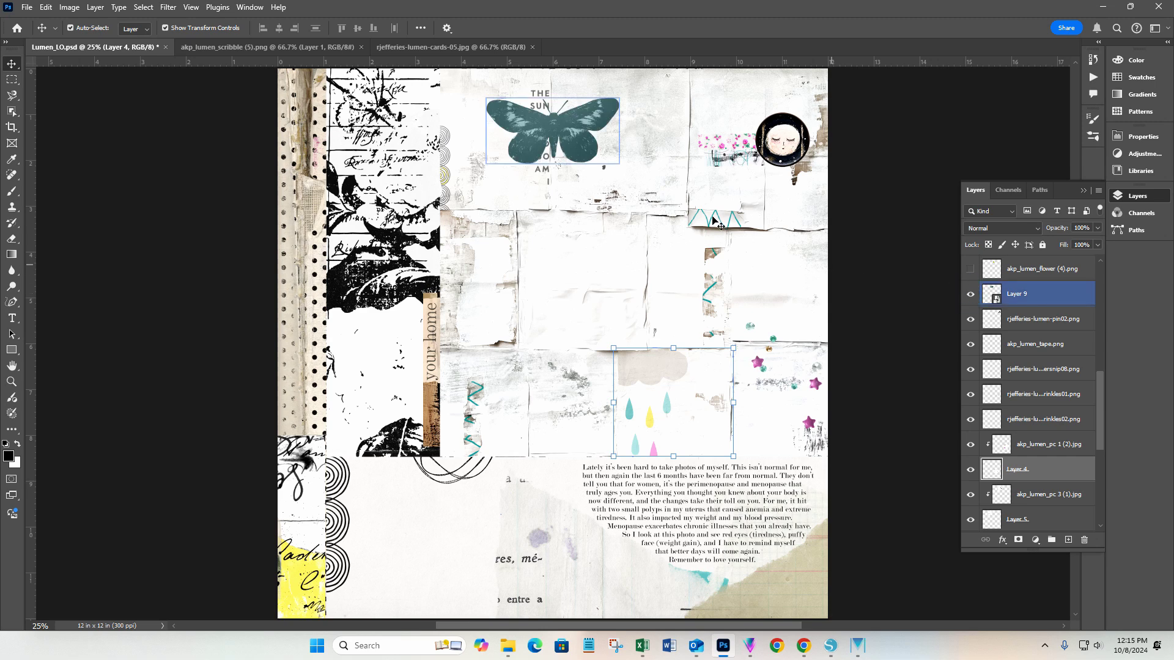
left_click(1040, 324)
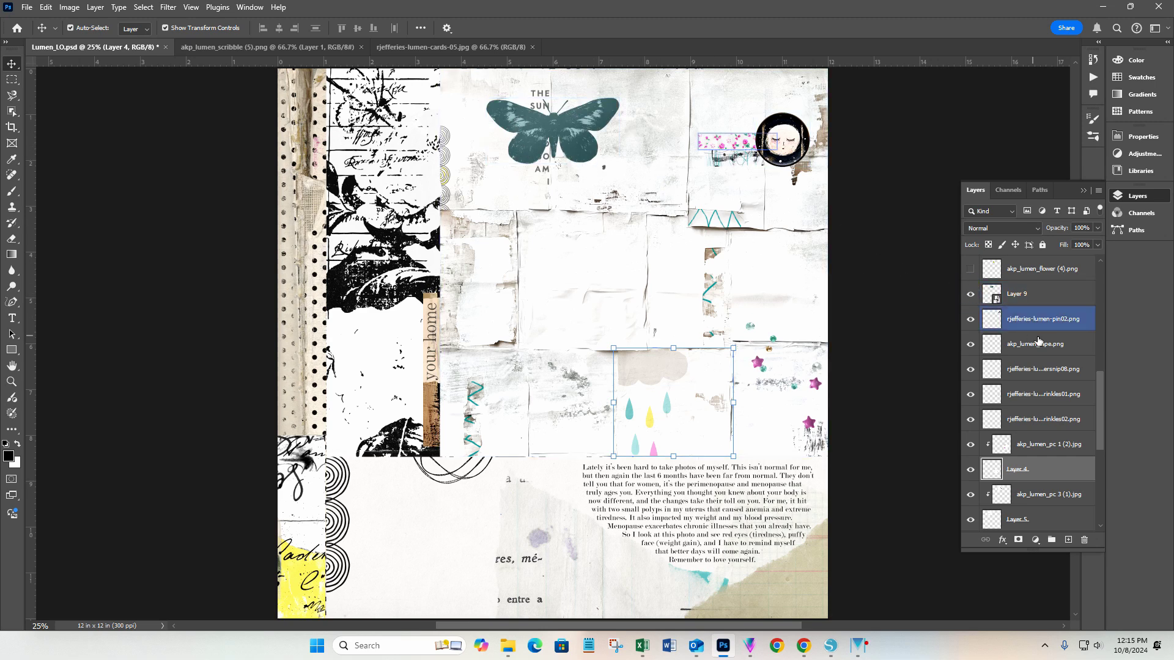
scroll(1042, 342, "up", 2)
scroll(1040, 342, "up", 2)
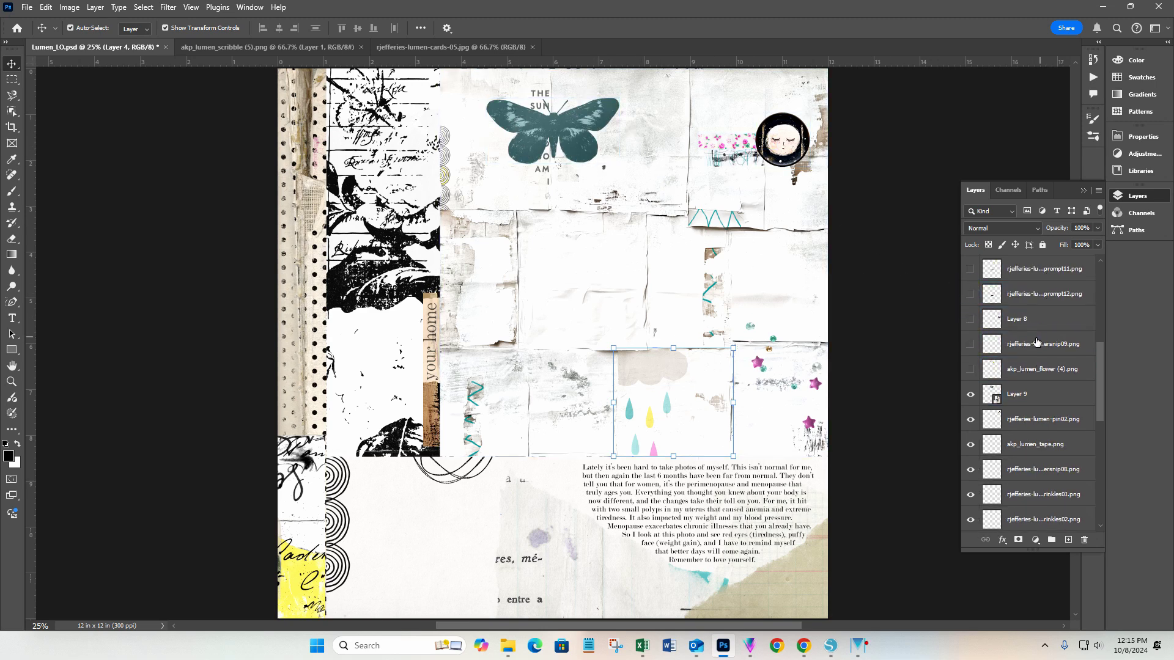
Step: Show the yellow flower, 'in my mind.' snippet, 'the lull' card, and THIS IS TODAY and IT'S JUST A PHASE strips
left_click(970, 372)
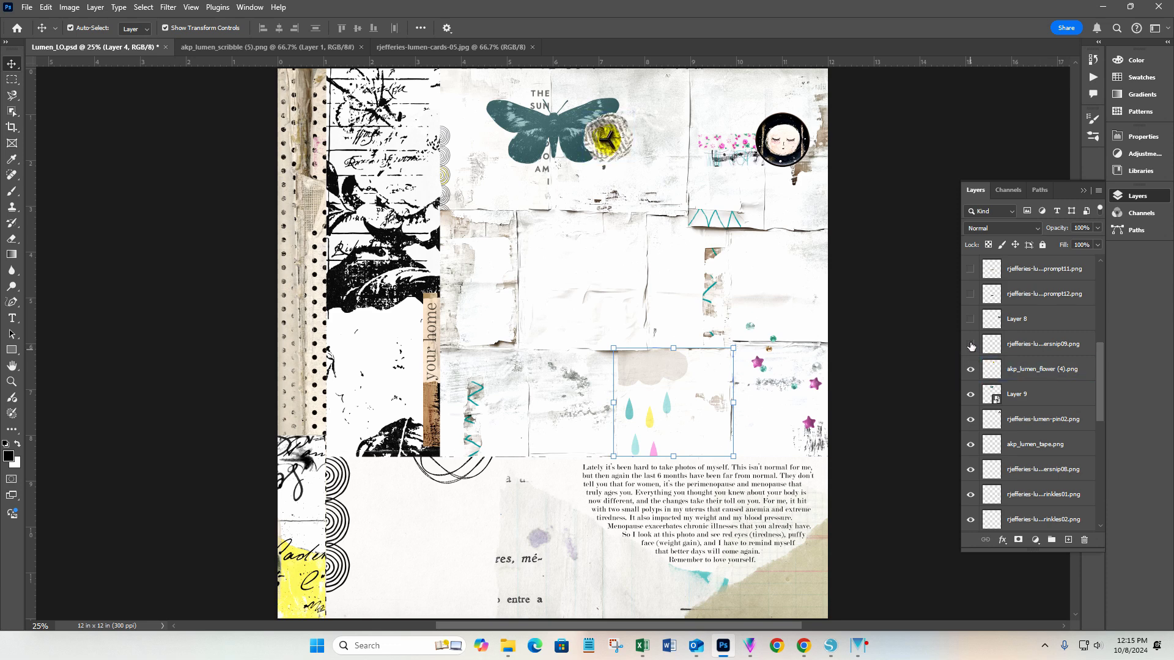
left_click(971, 344)
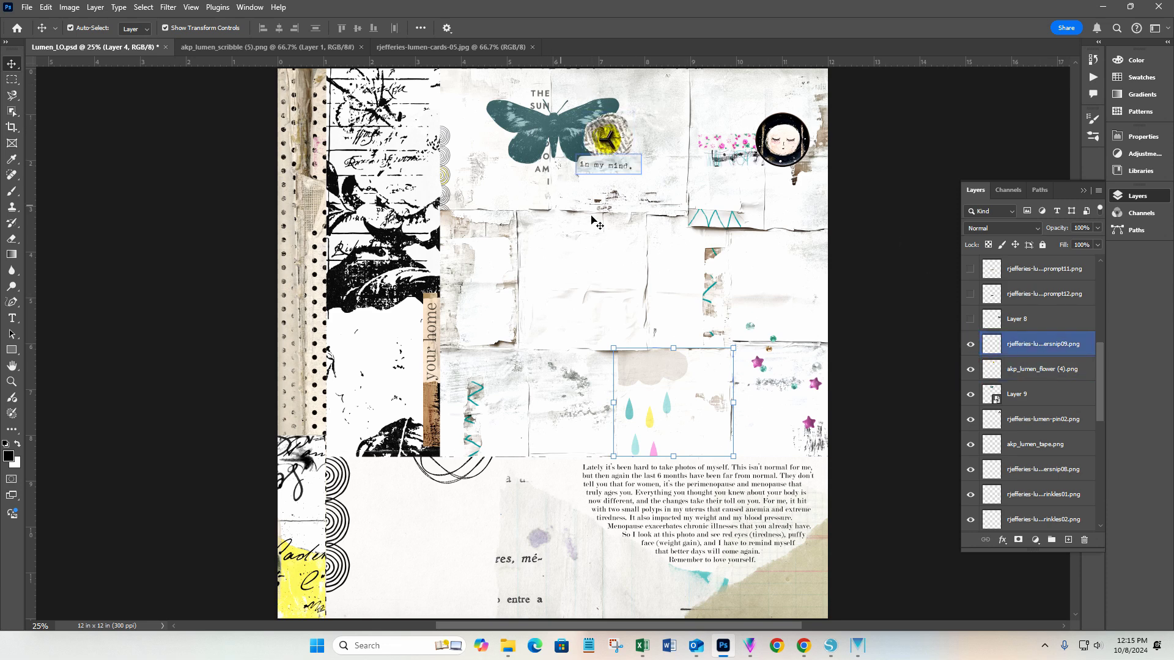
left_click(970, 319)
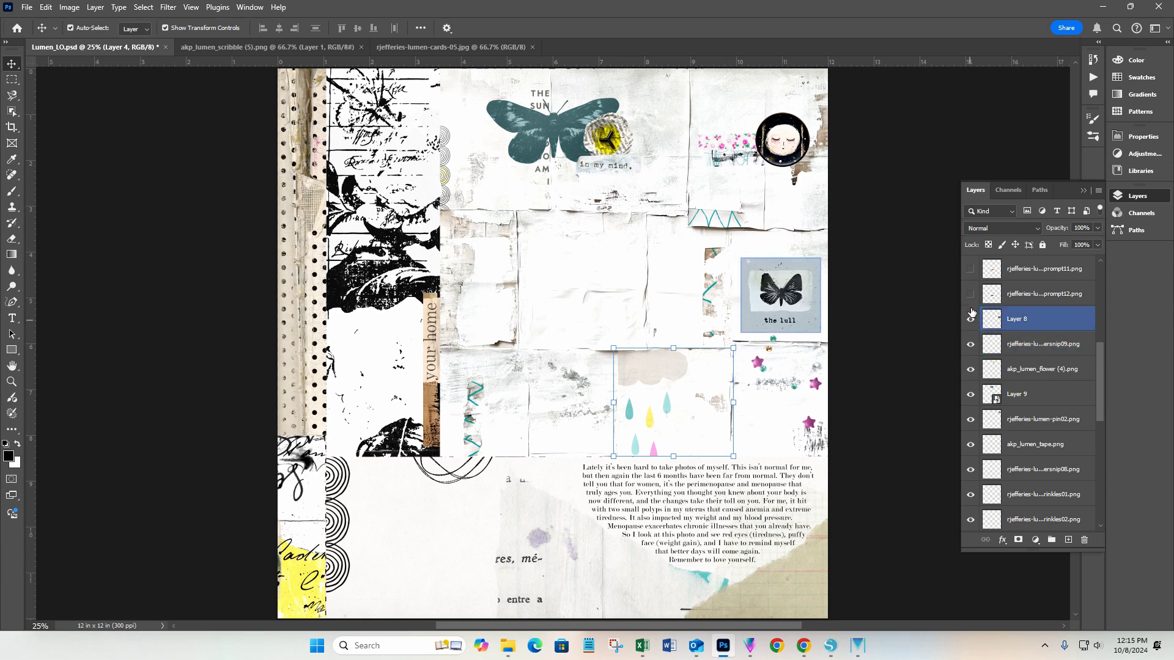
left_click(971, 294)
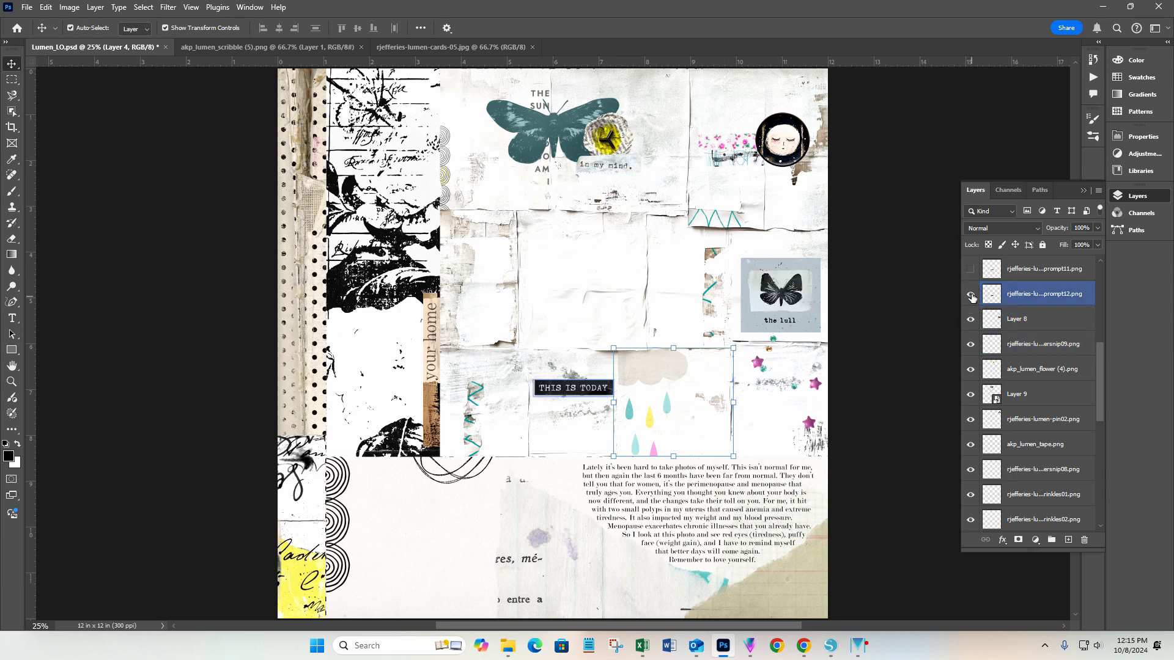
left_click(971, 269)
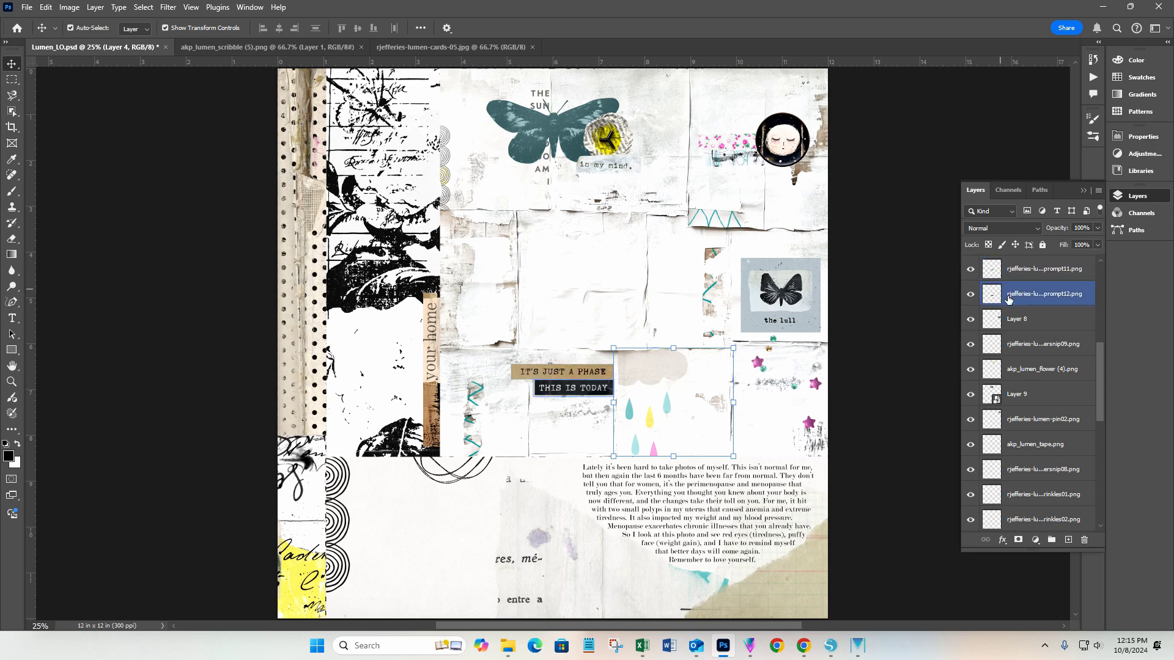
scroll(1009, 300, "up", 2)
Step: Show the white frame (Layer 7) and the portrait photo clipped inside it, undoing an accidental move
left_click(971, 295)
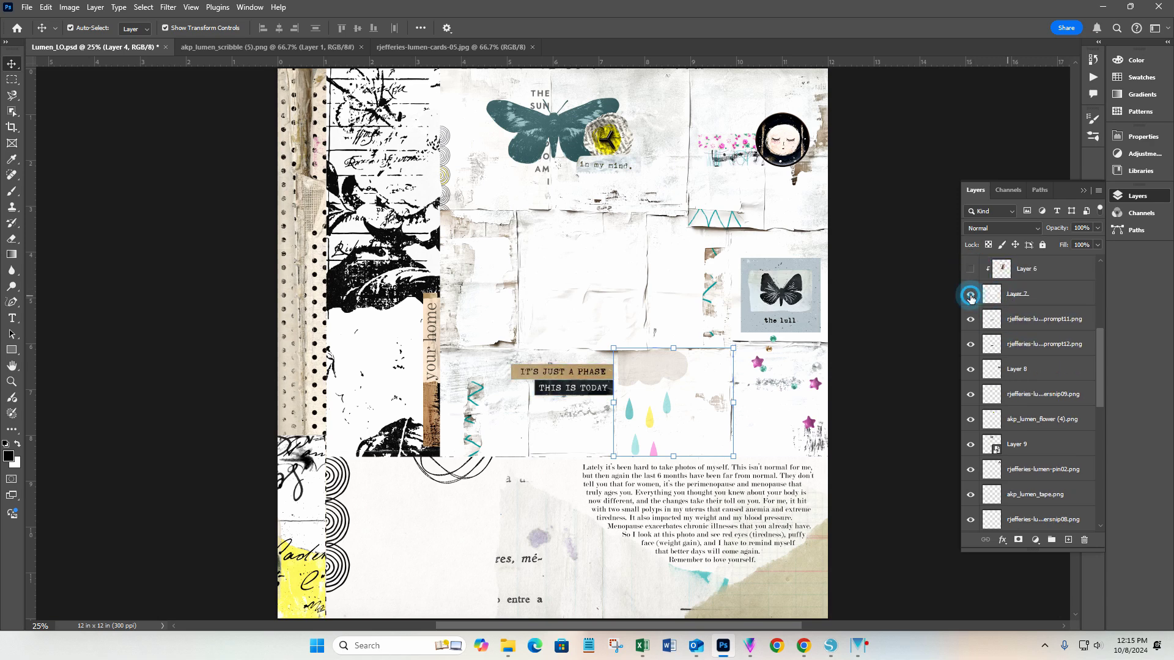
left_click(971, 269)
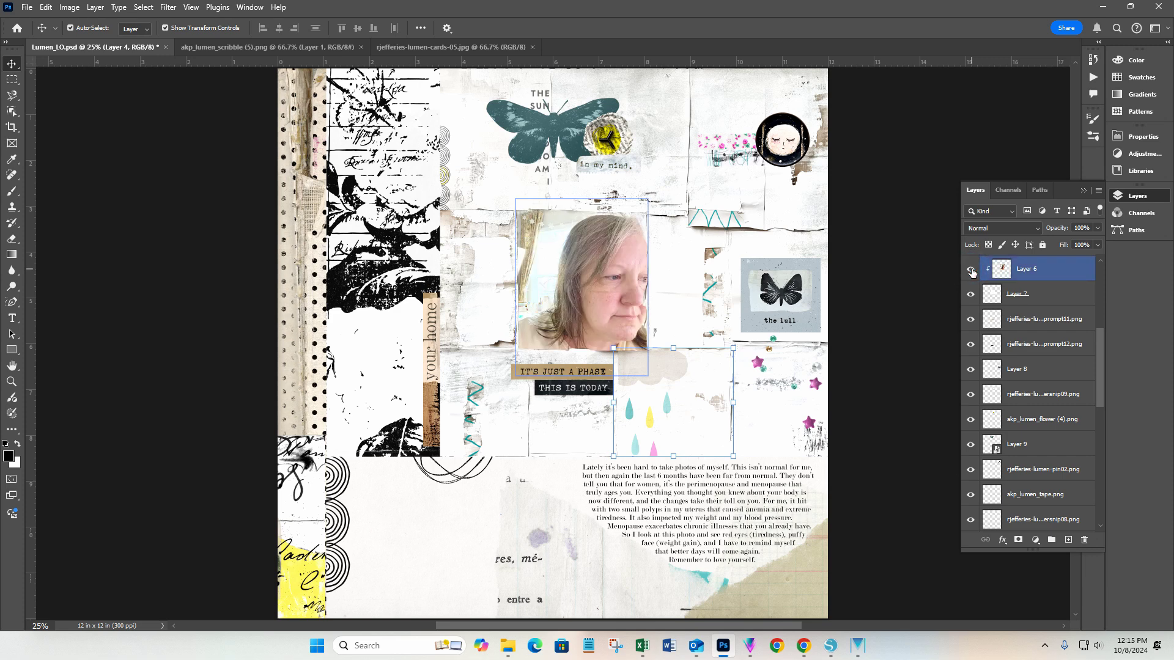
left_click(971, 269)
left_click(598, 275)
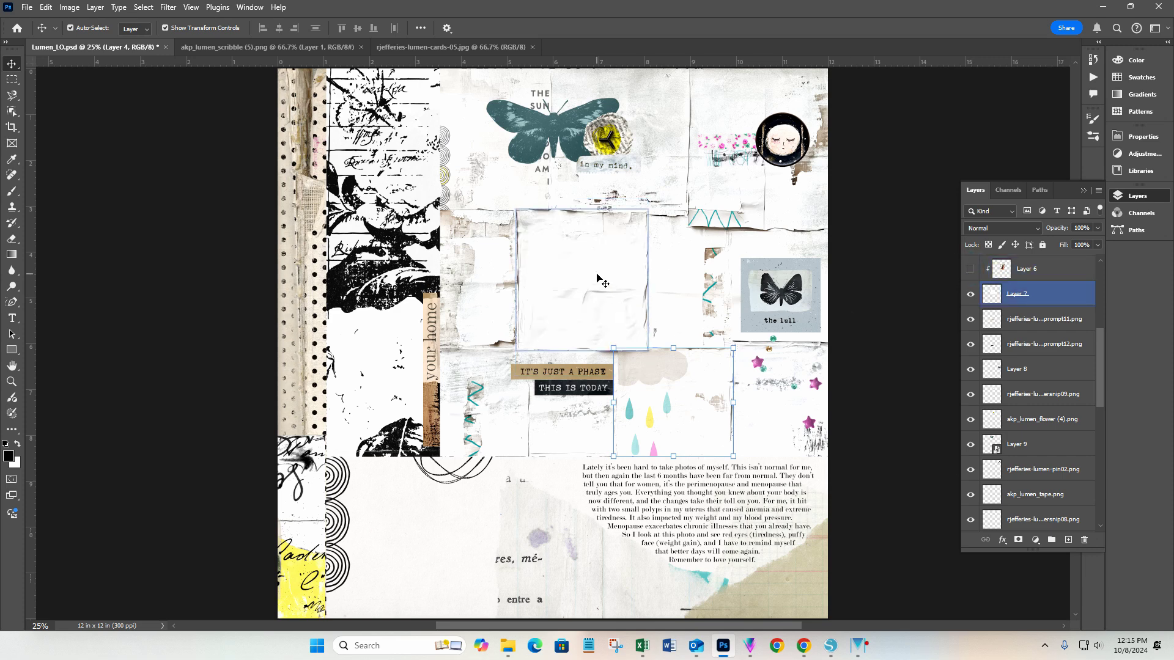
left_click_drag(599, 275, 617, 294)
left_click(46, 7)
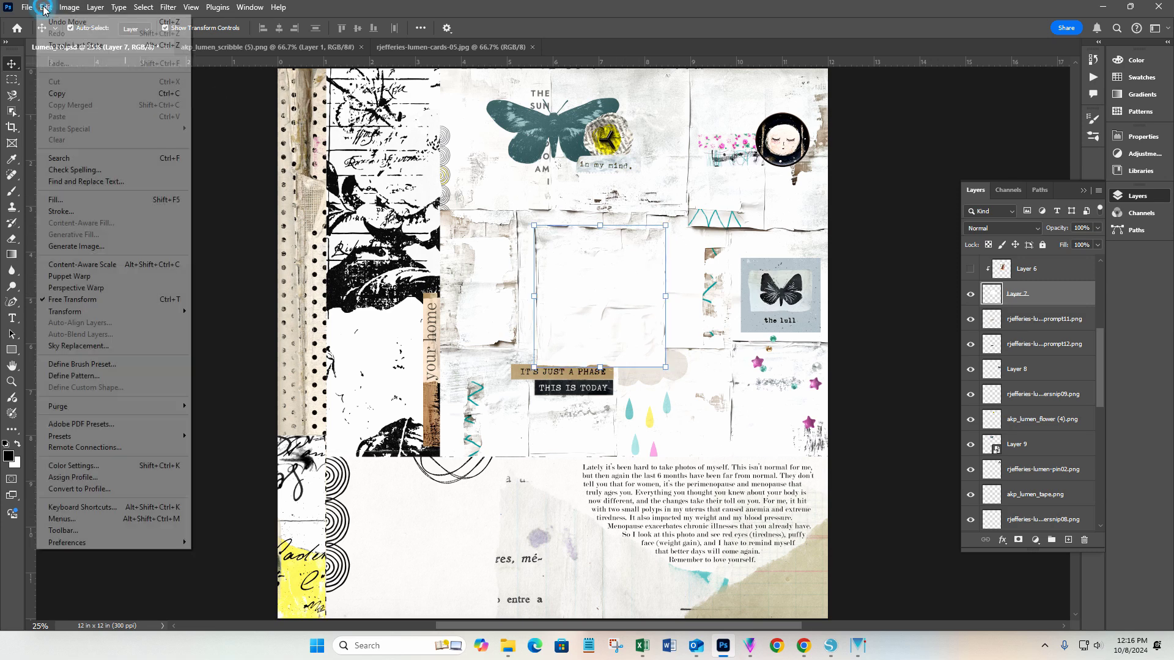
left_click(61, 22)
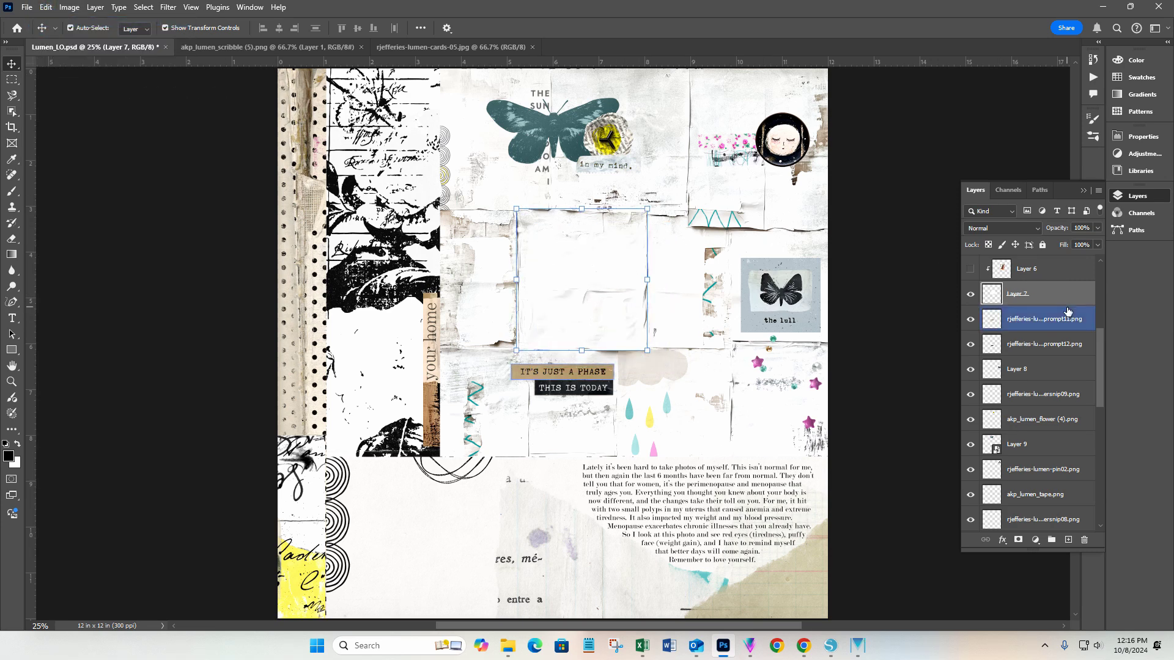
left_click(970, 268)
Step: Show the succulent flower, black scribble, teal zigzag and staples over the photo
scroll(1050, 344, "up", 4)
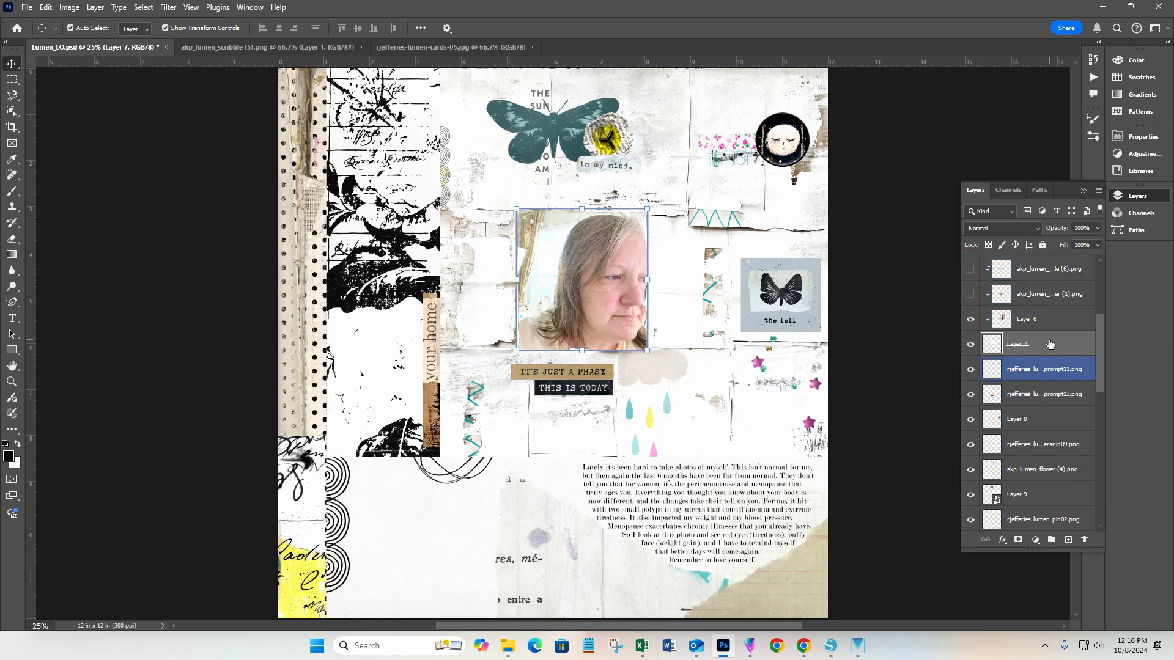
scroll(1050, 344, "up", 1)
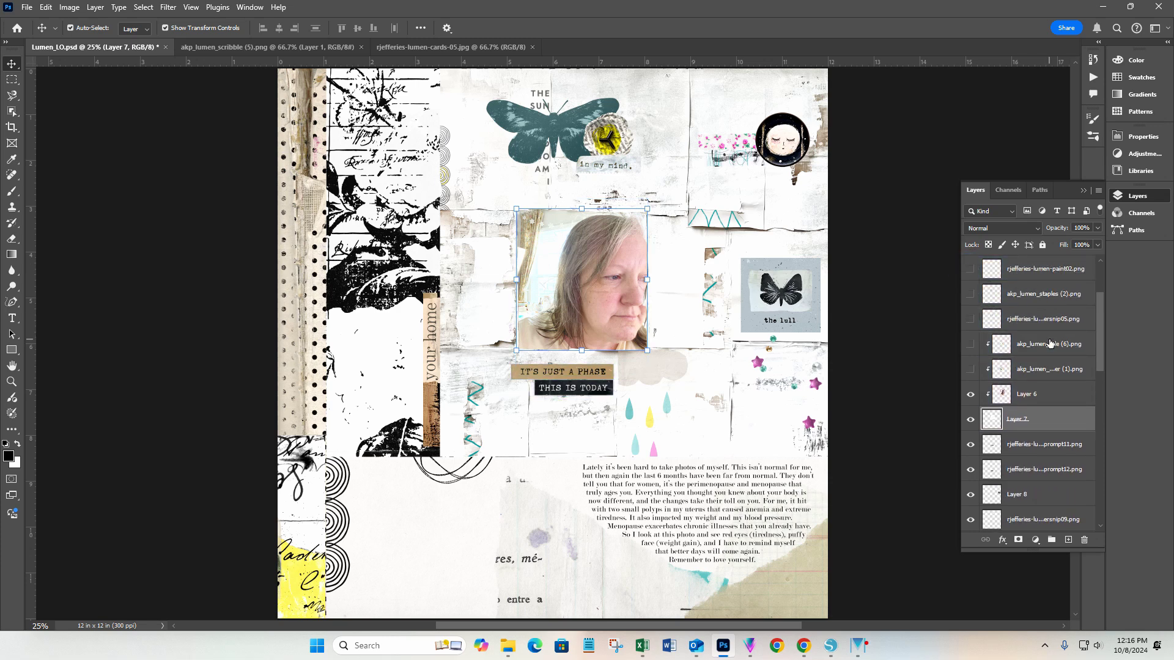
left_click(971, 370)
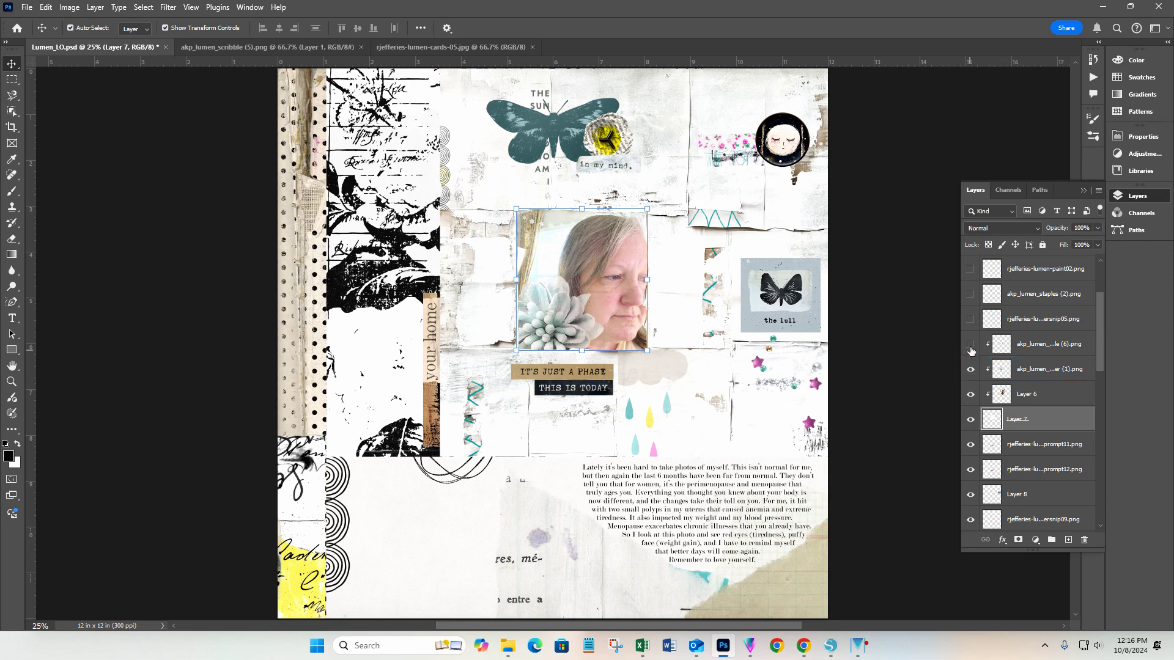
left_click(970, 344)
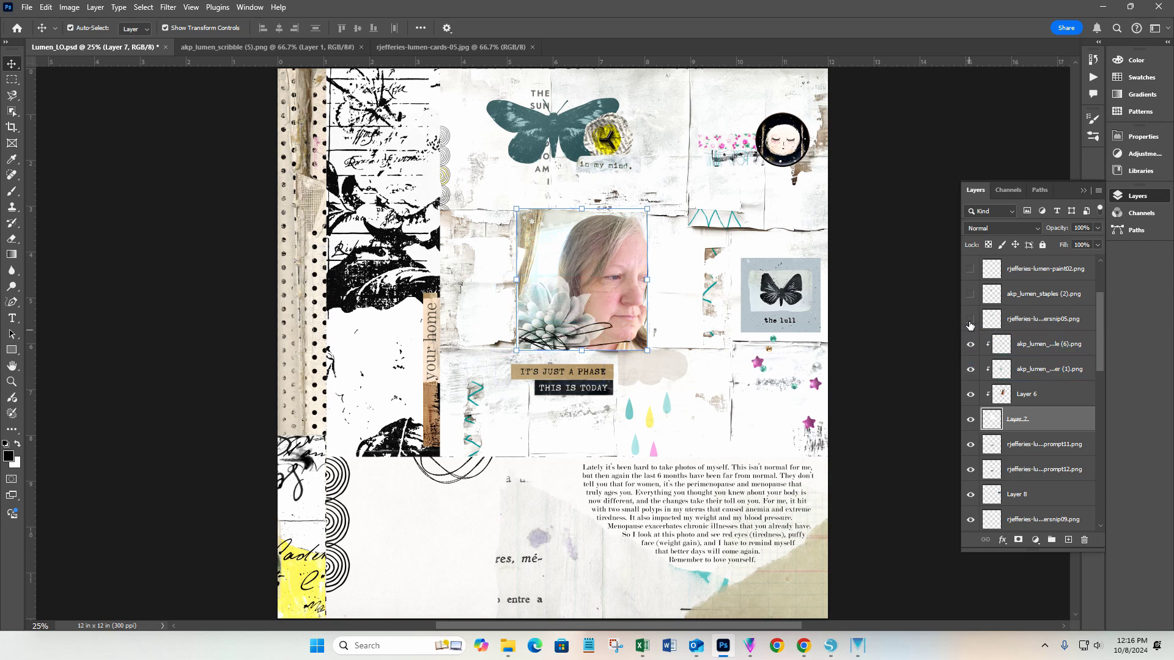
left_click(971, 320)
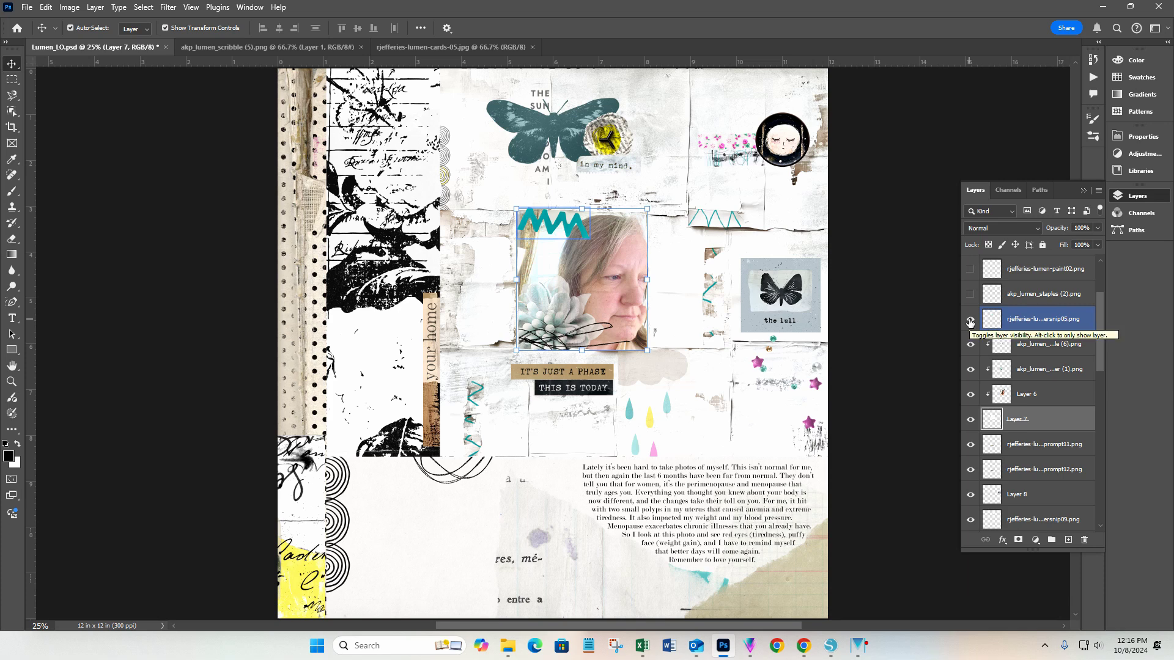
left_click(970, 295)
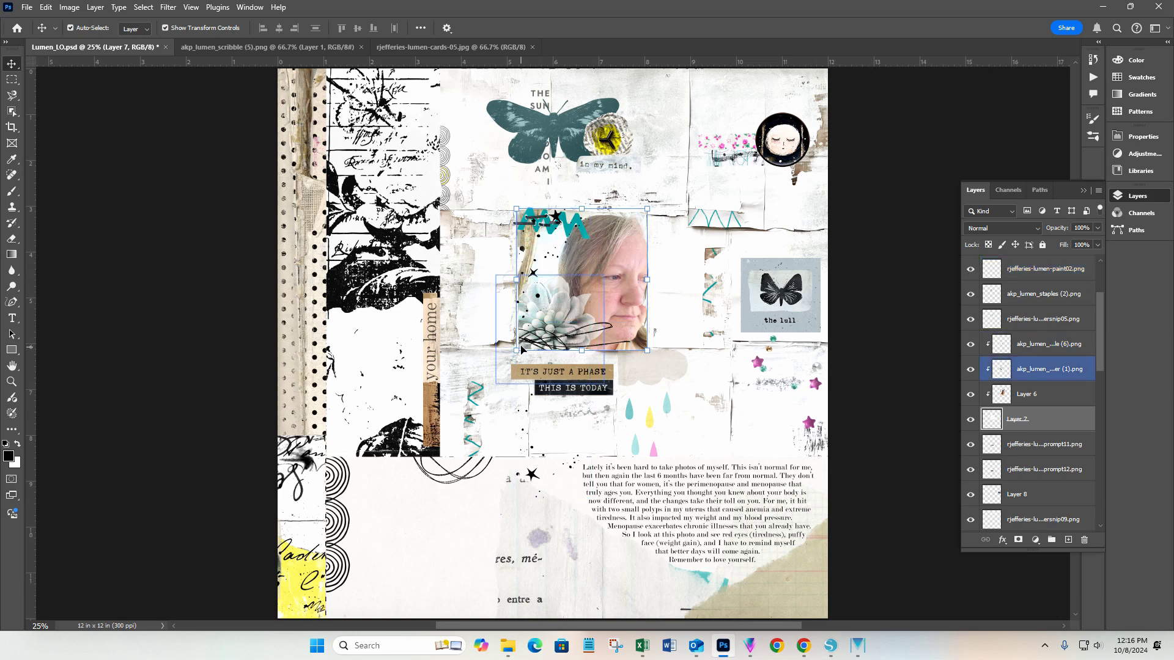
Step: Clip the papersnip05 zigzag and staples (2) layers to the photo frame
scroll(1031, 369, "up", 3)
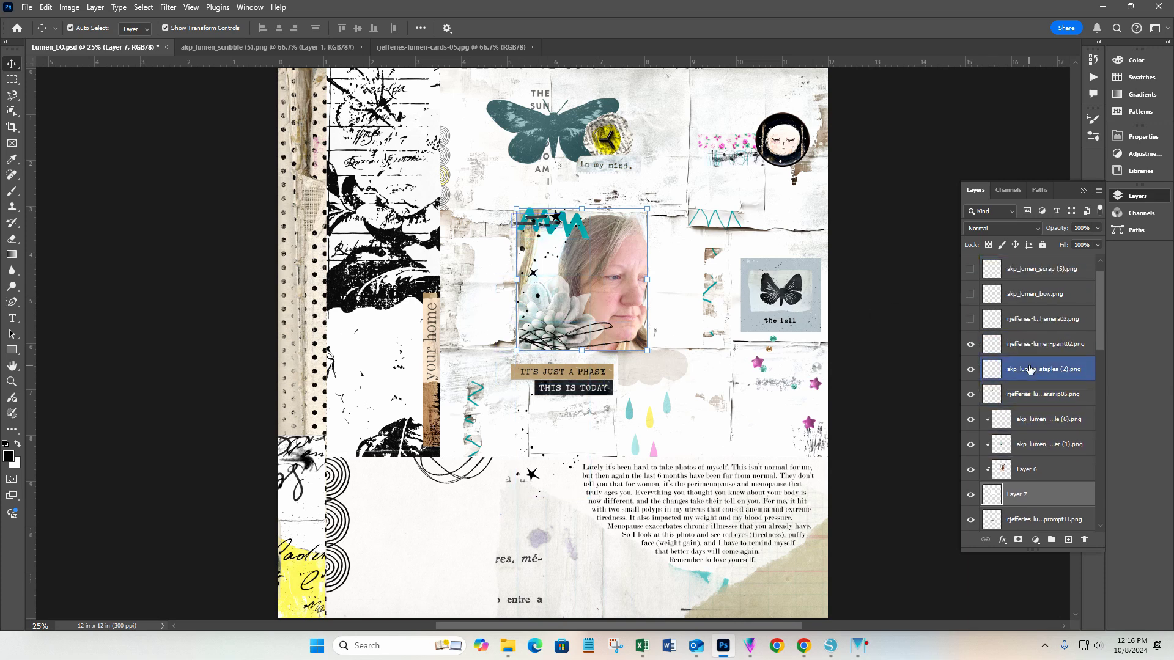
scroll(1030, 369, "up", 1)
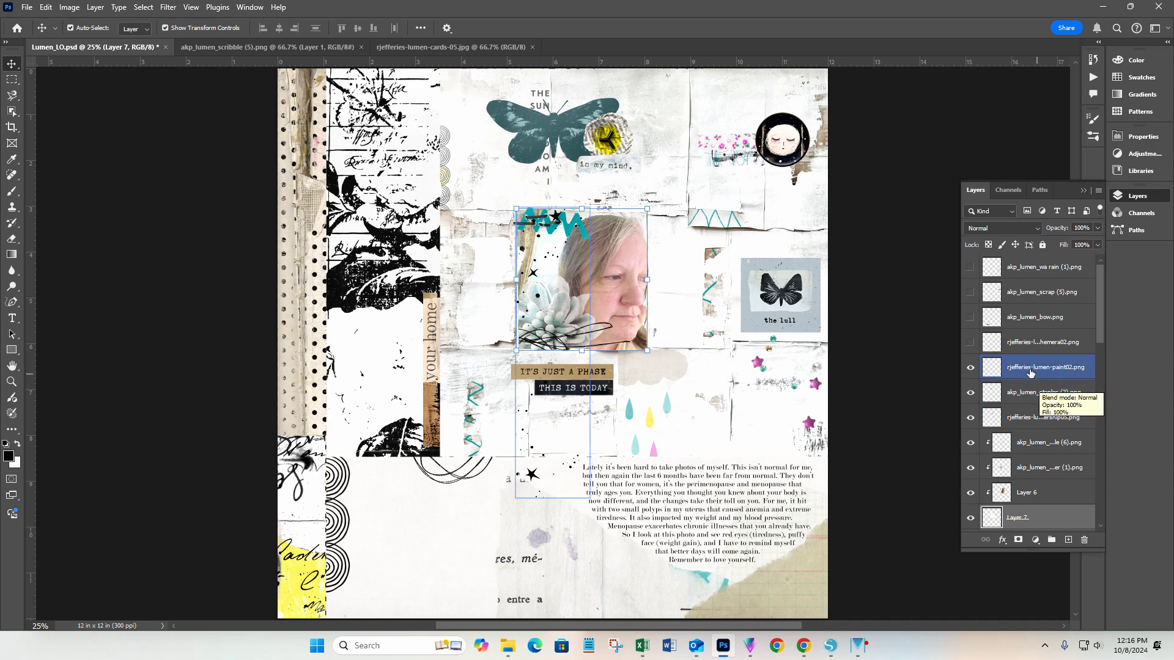
left_click(1035, 419)
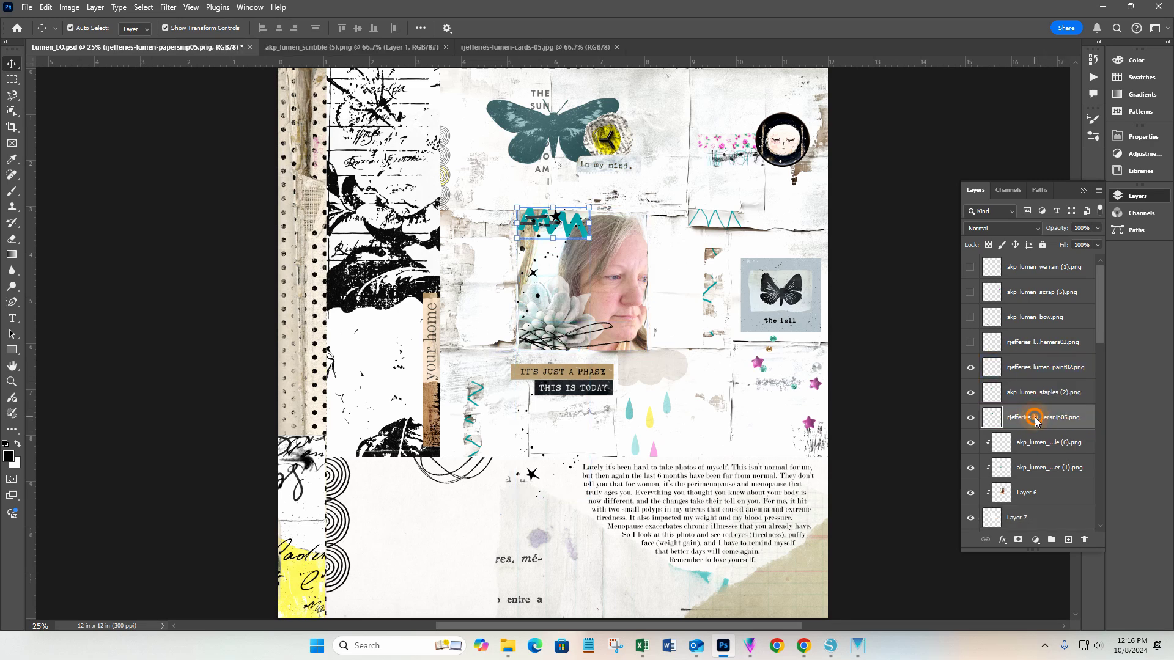
right_click(1035, 420)
left_click(1061, 360)
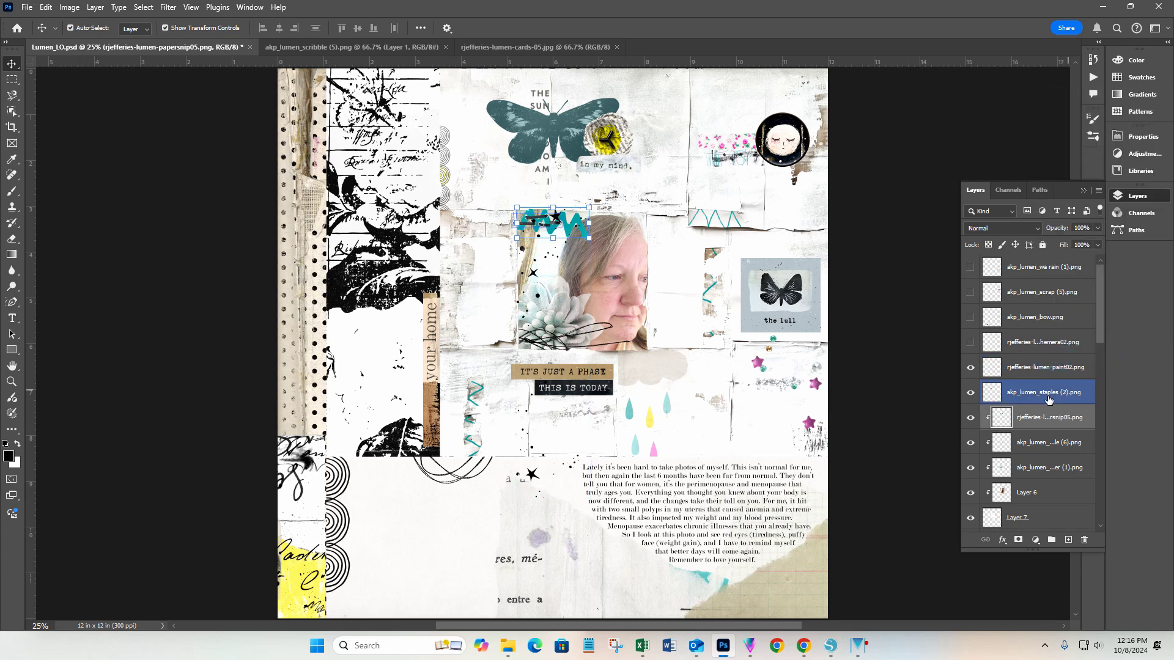
left_click(1035, 393)
right_click(1037, 393)
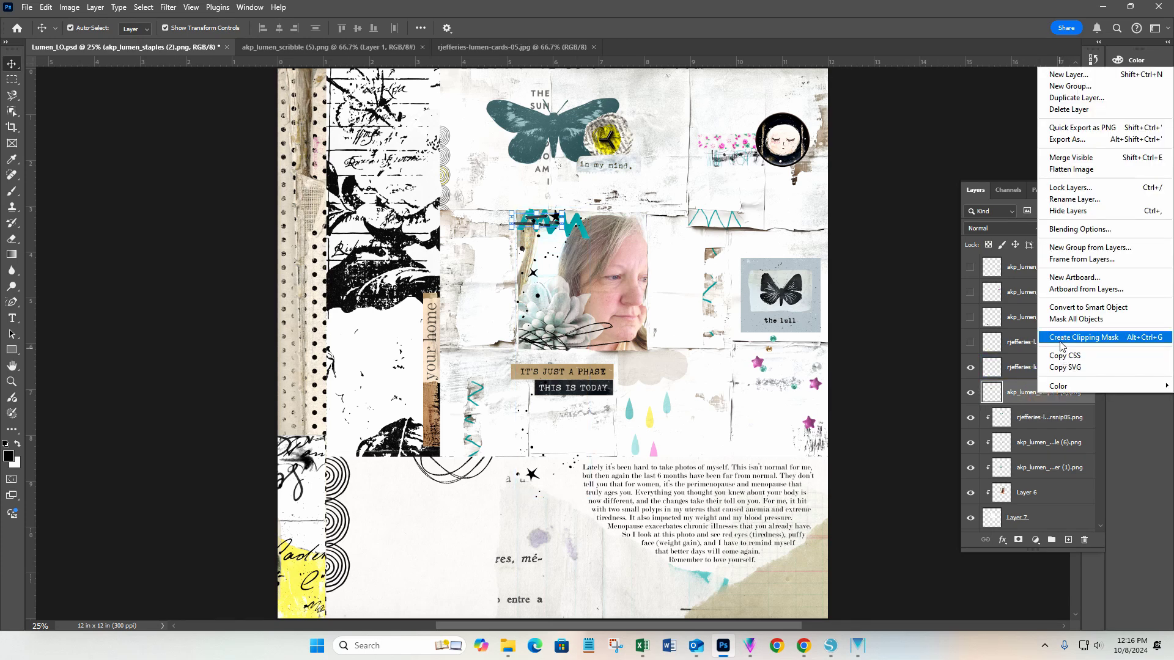
left_click(1061, 338)
Step: Clip the paint02 splatter to the photo frame and reveal the paper scrap near the page bottom
left_click(1054, 368)
right_click(1042, 371)
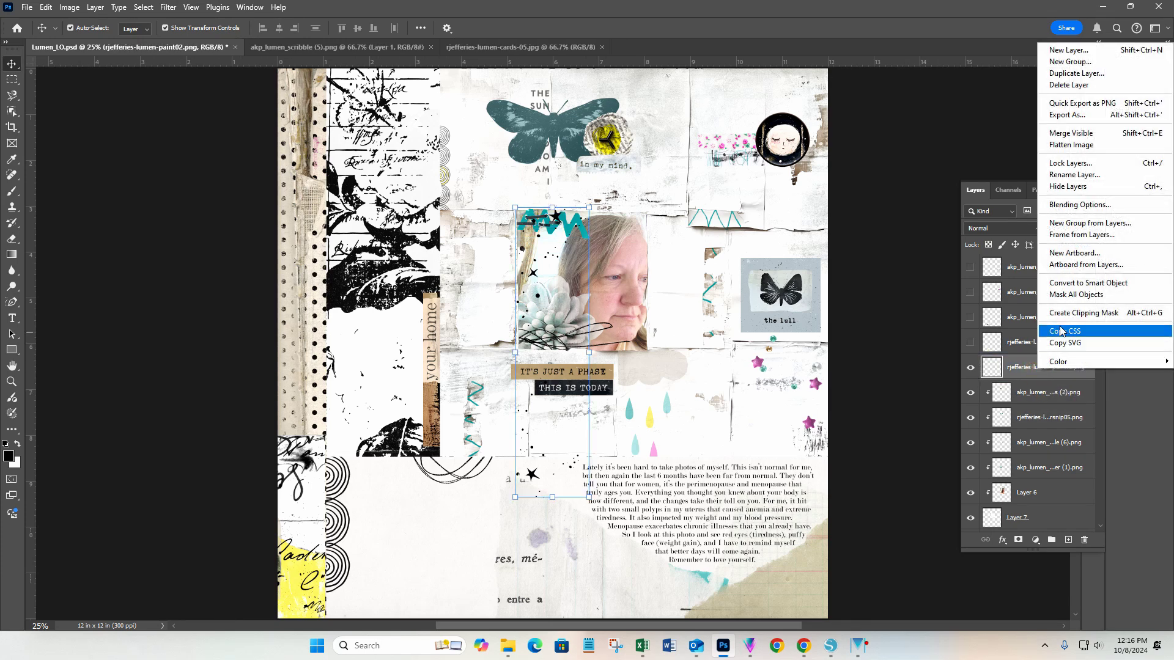
left_click(1060, 319)
left_click(1024, 416)
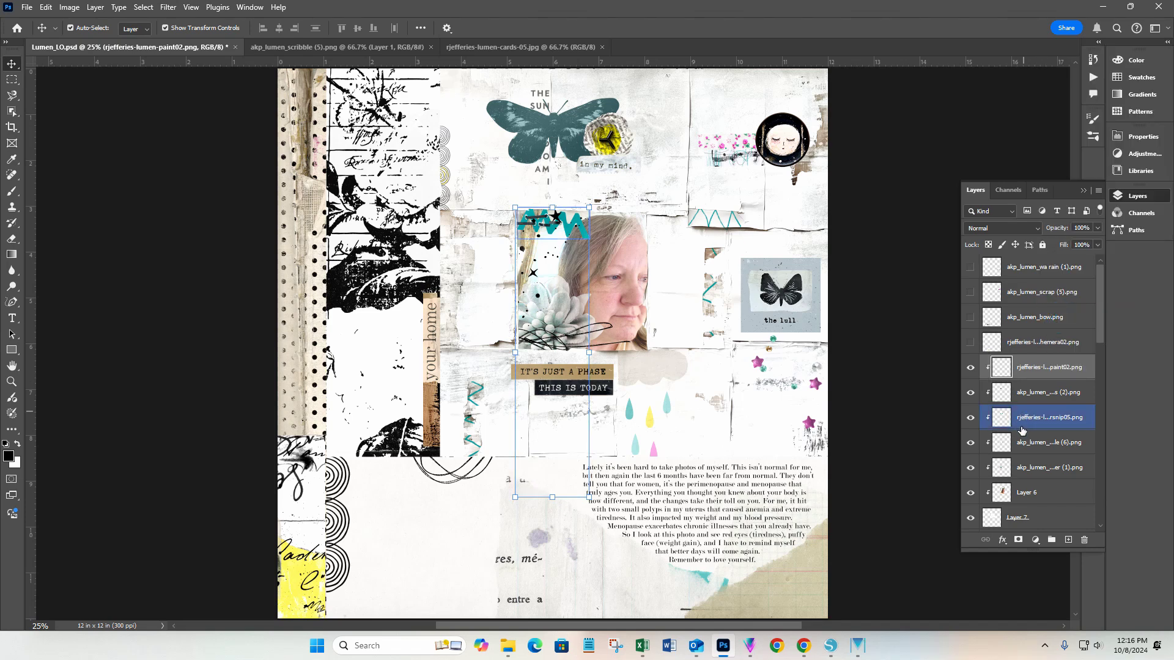
left_click(971, 343)
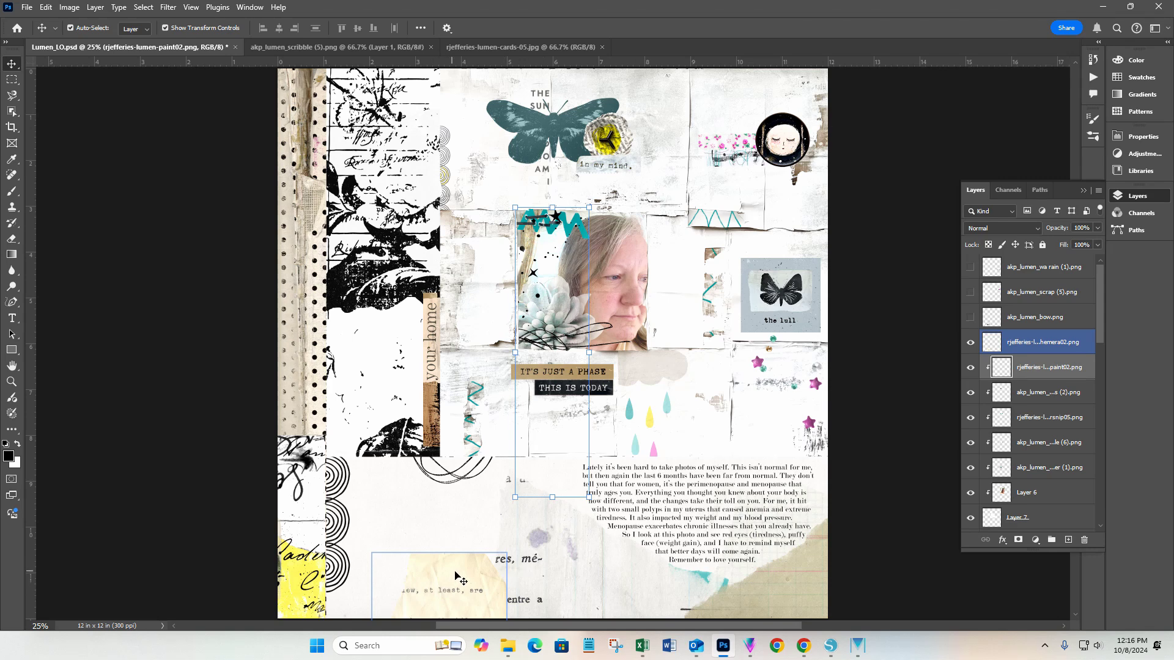
Step: Show the striped bow, pink scrap and 'it can't rain all the time' wording, then select the flower layer
left_click(971, 318)
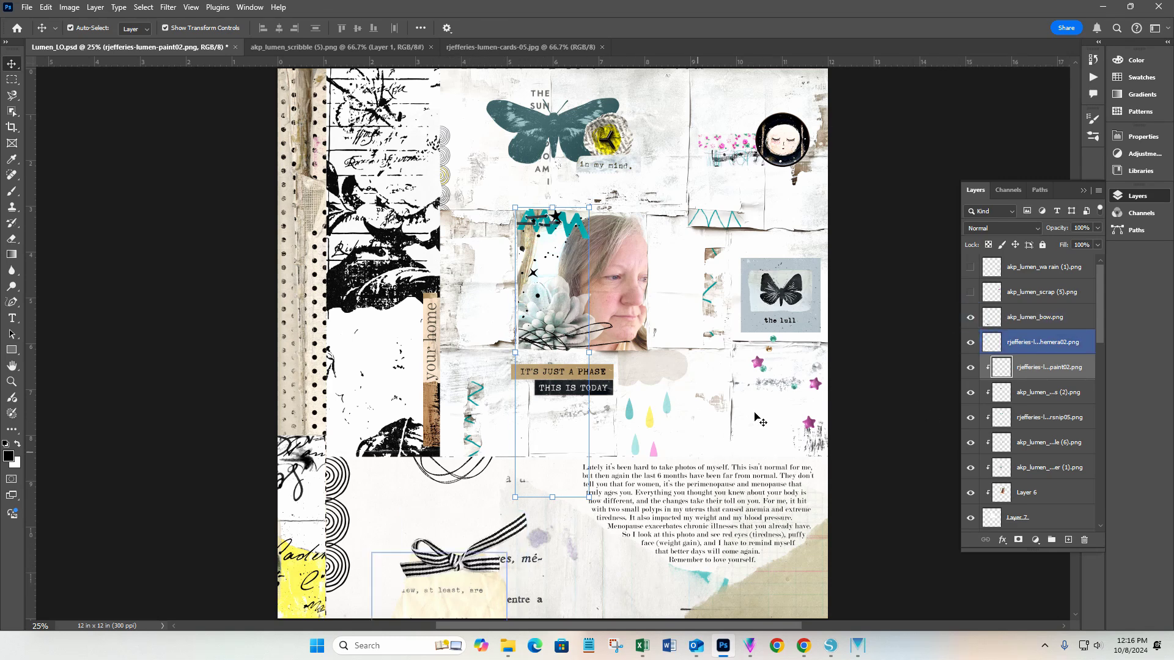
left_click(971, 296)
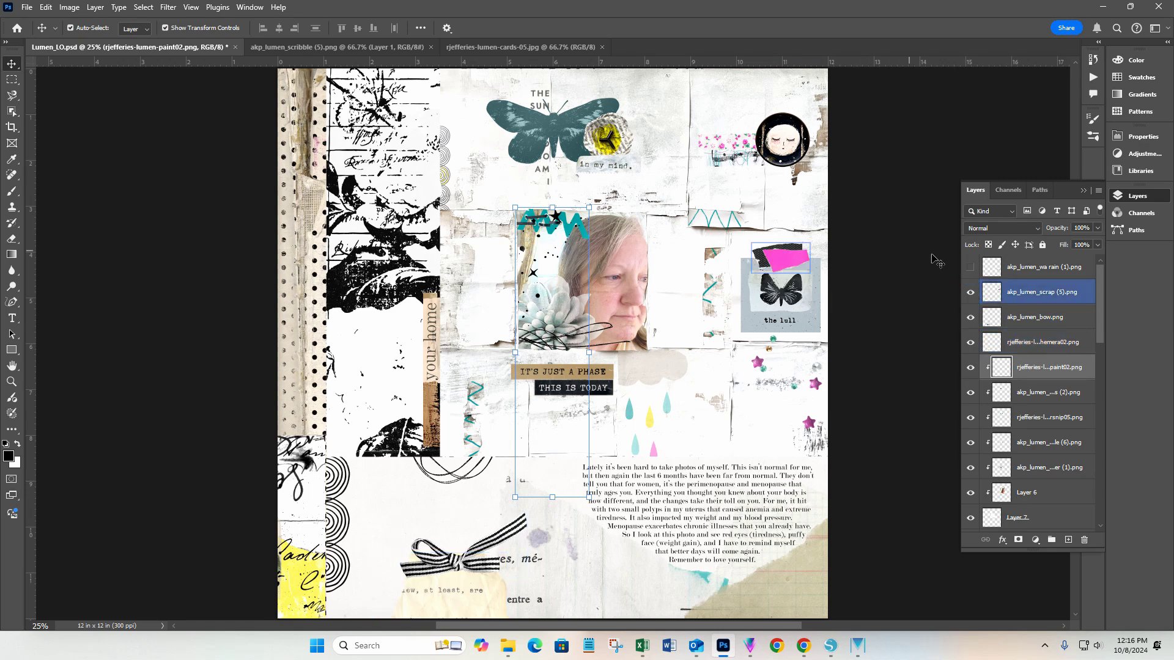
left_click(971, 269)
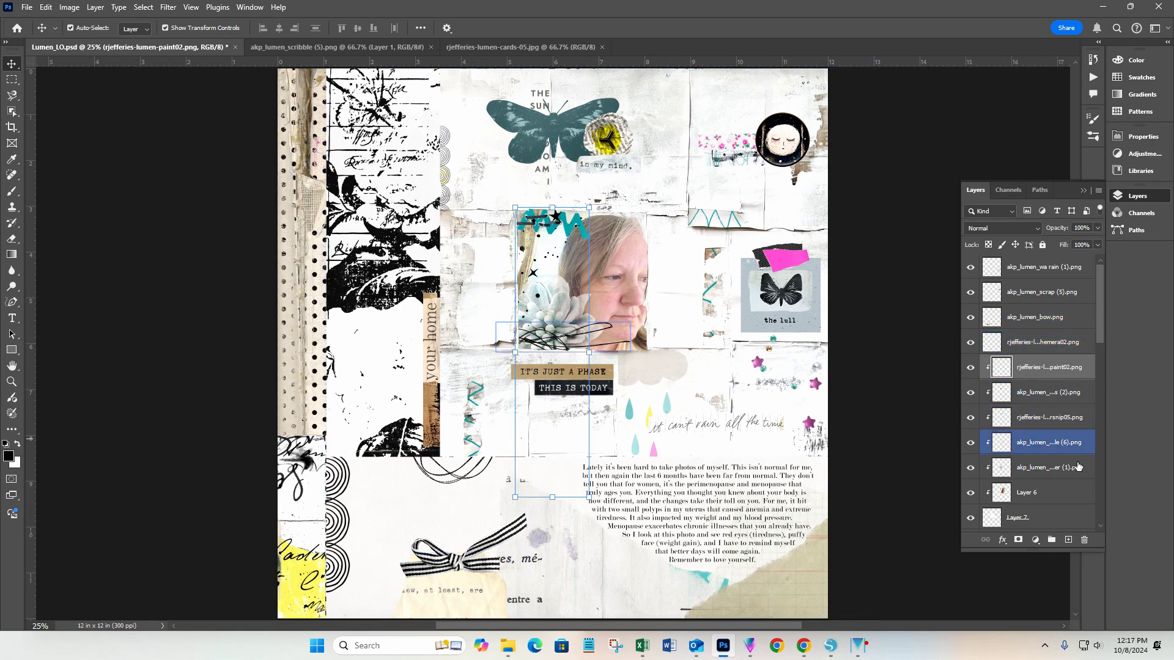
left_click(1046, 444)
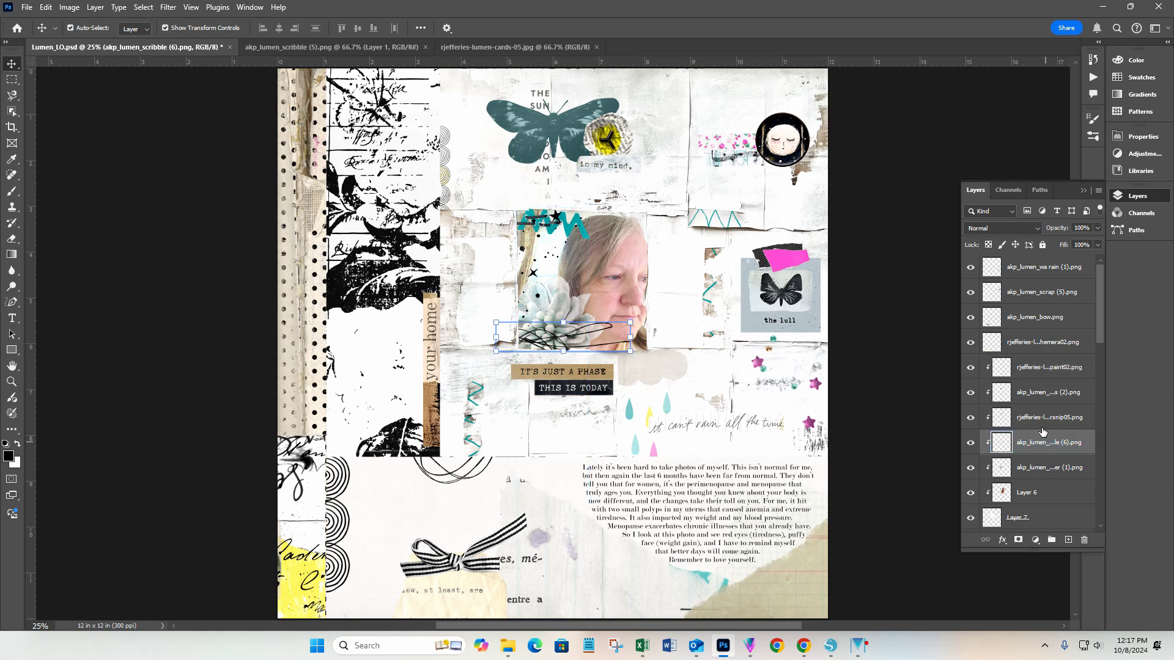
left_click(1033, 472)
Step: Choose Duplicate Layer for the akp_lumen_flower (1).png succulent layer
right_click(1035, 470)
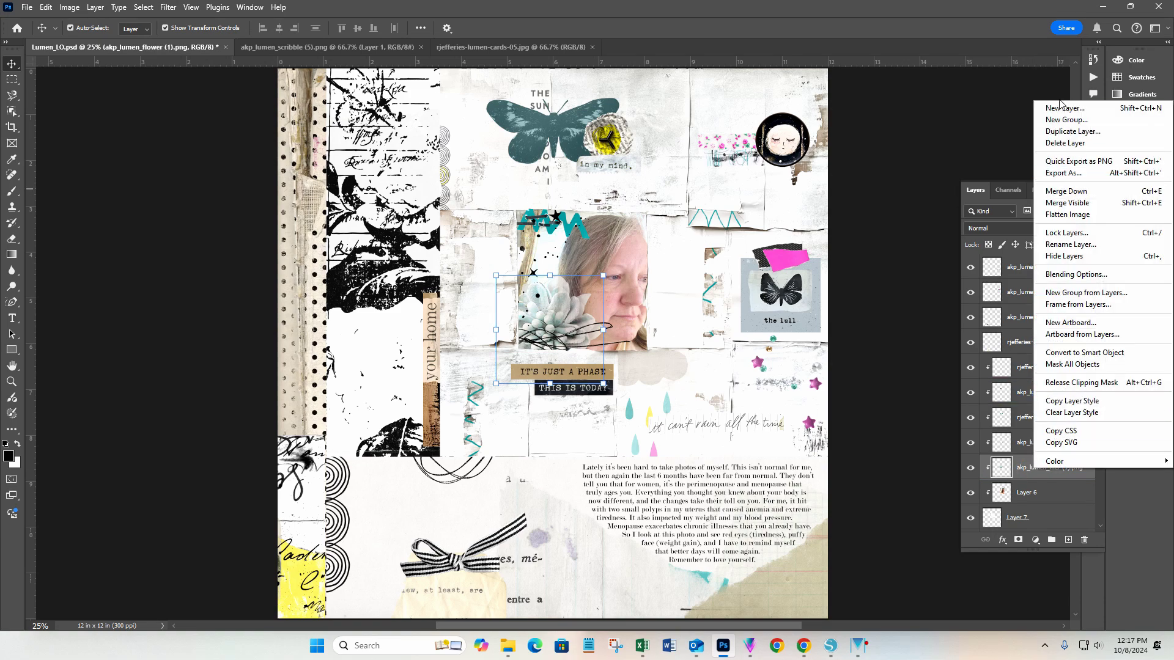
left_click(1040, 136)
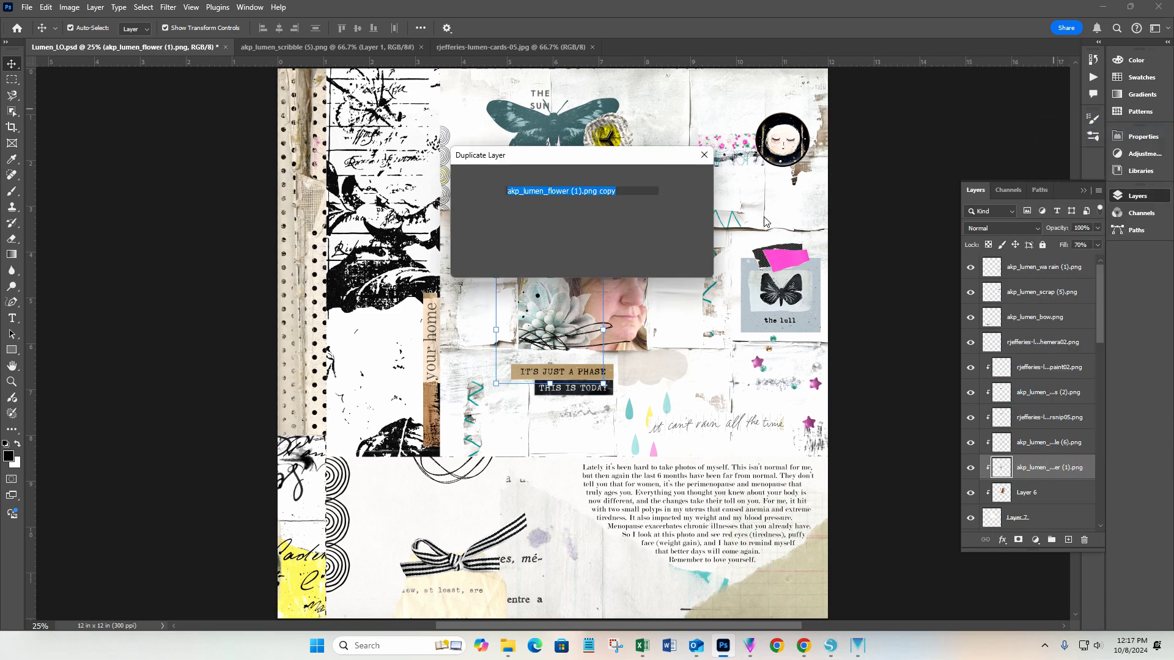